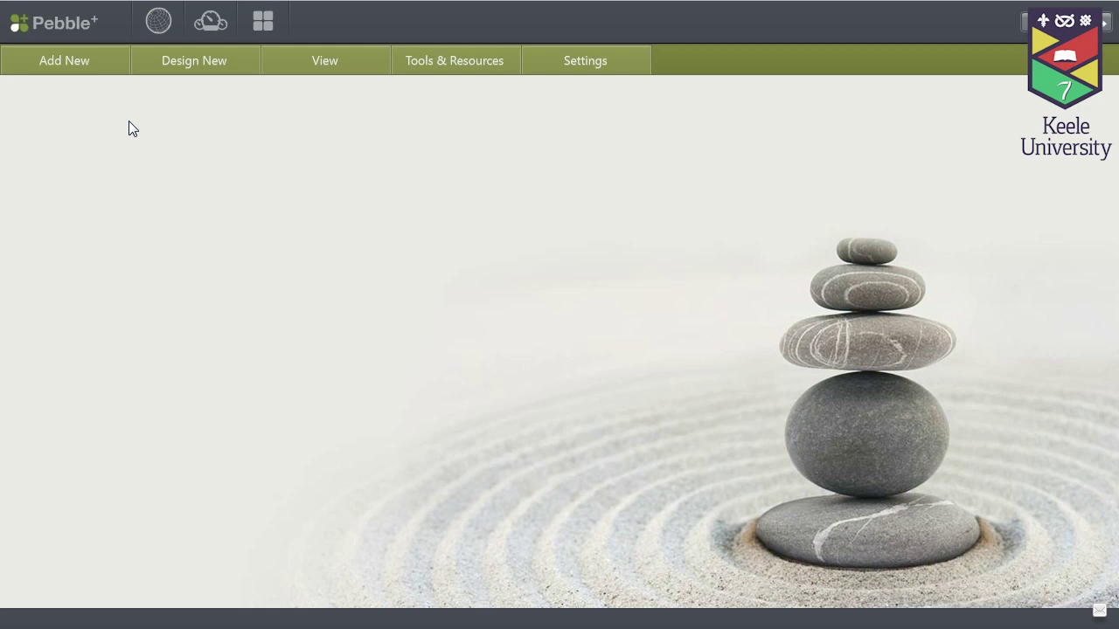
click(77, 70)
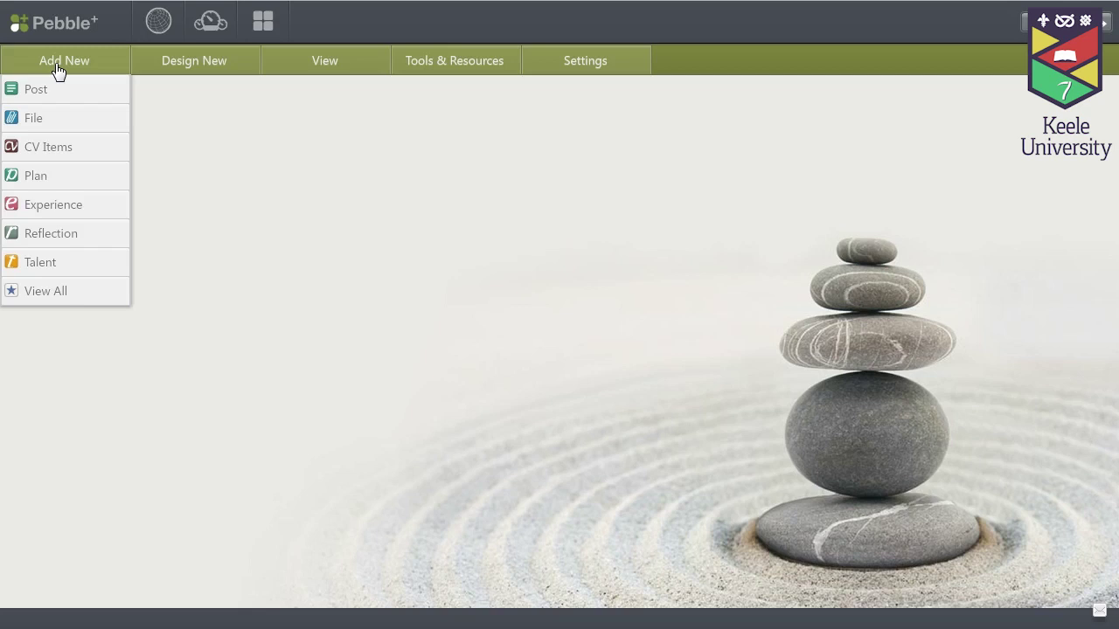
click(37, 90)
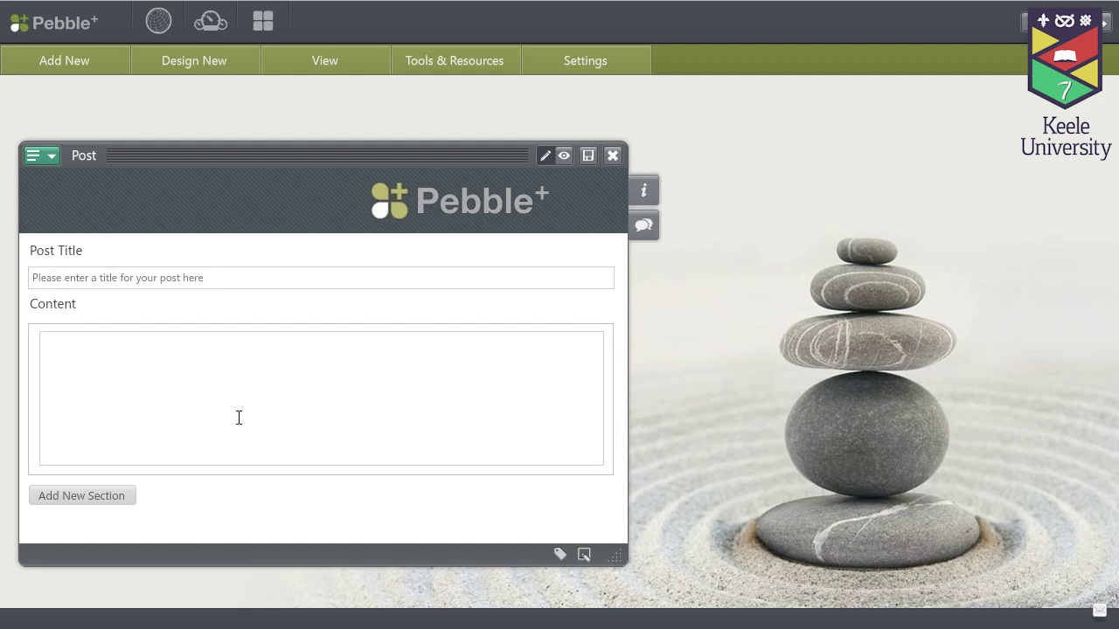
click(64, 65)
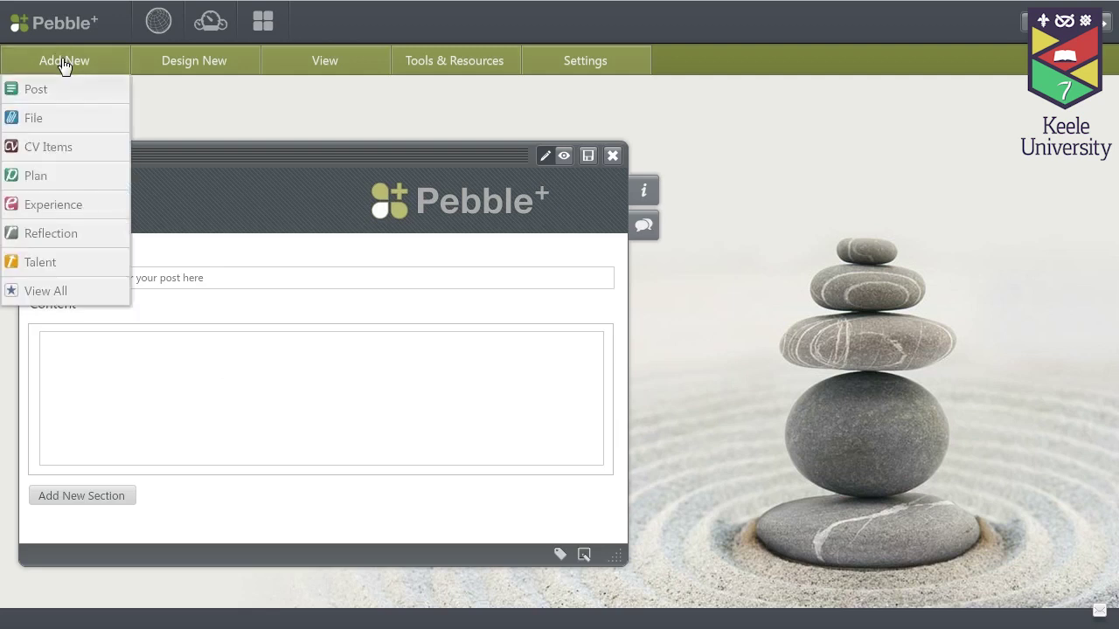
click(35, 123)
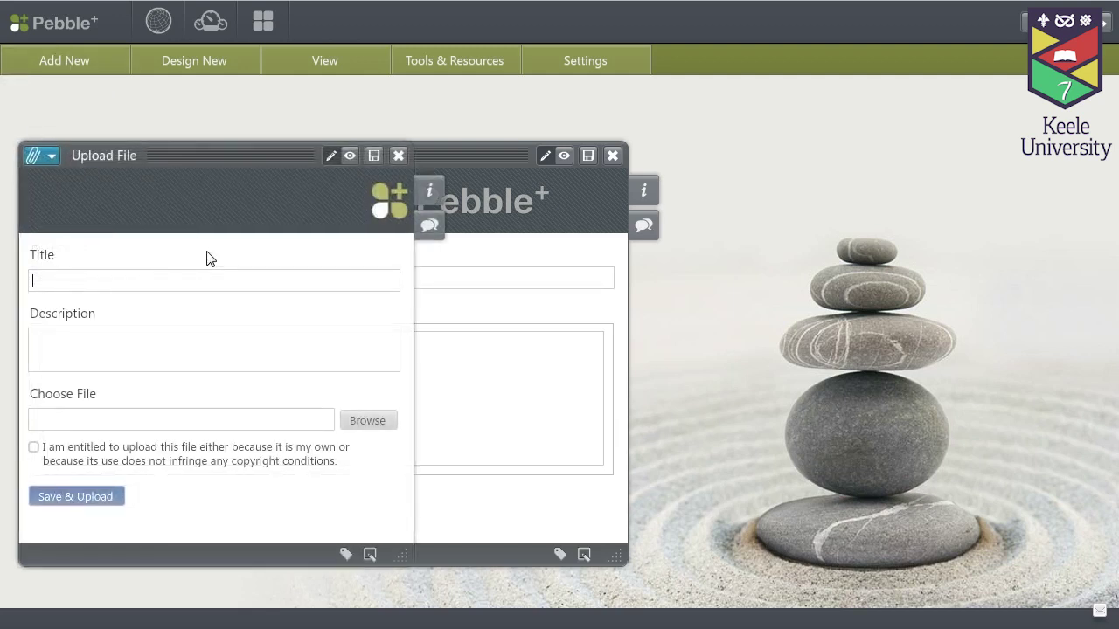
click(72, 61)
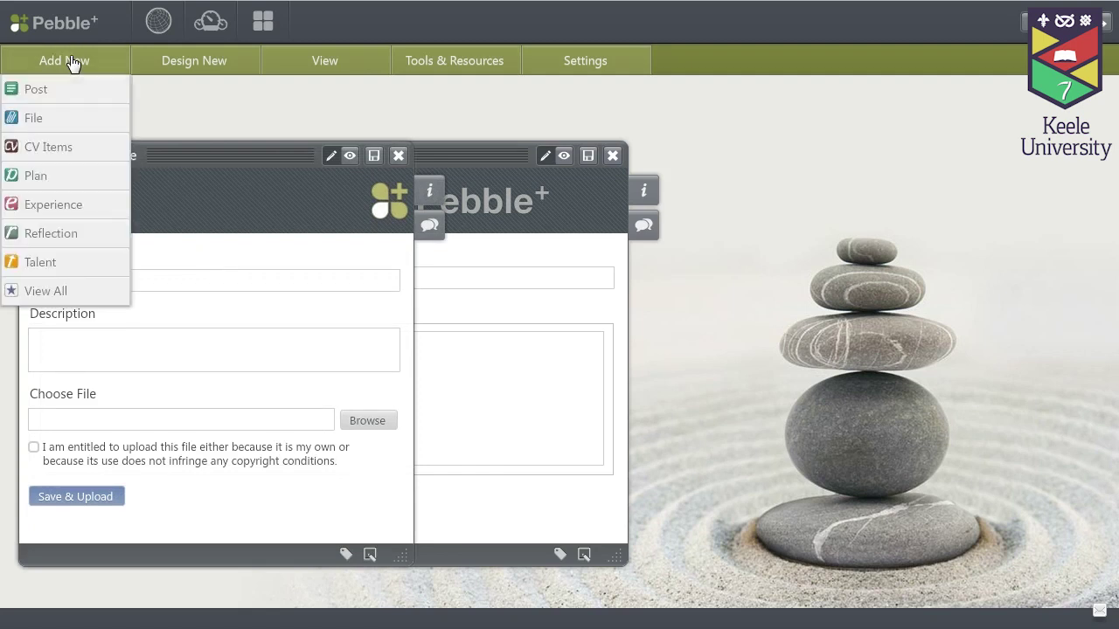
mouse_move(52, 146)
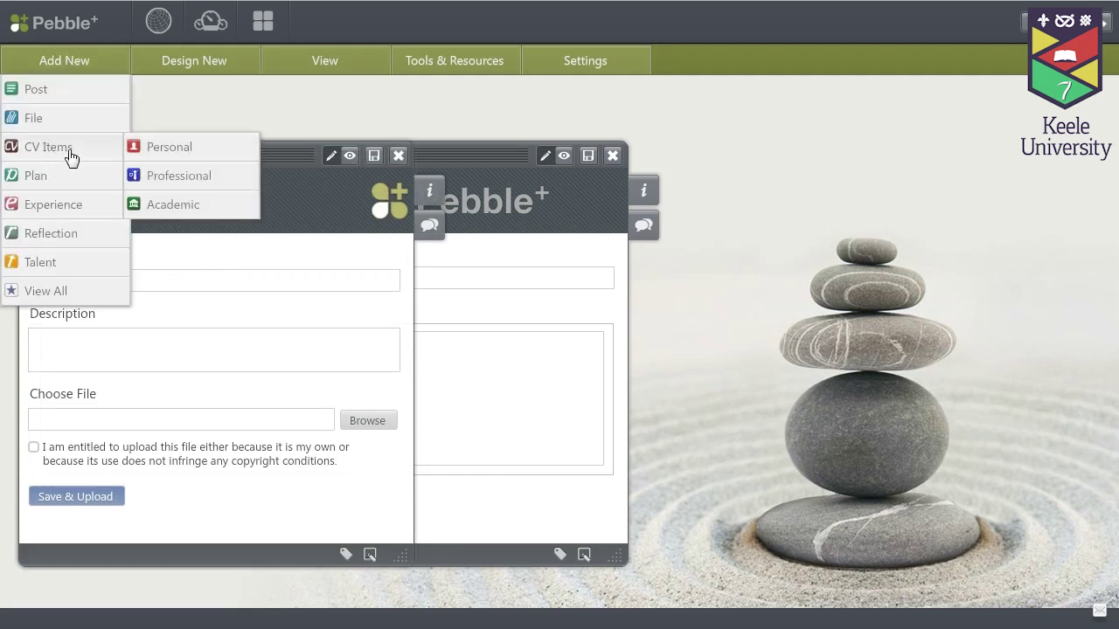
mouse_move(56, 180)
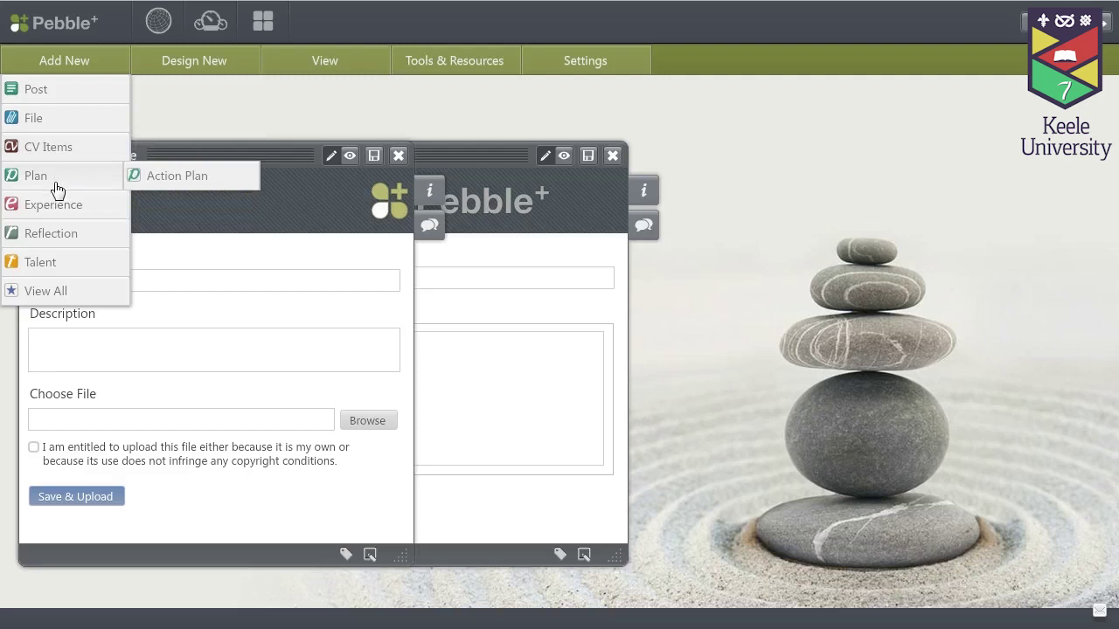
mouse_move(56, 210)
mouse_move(52, 242)
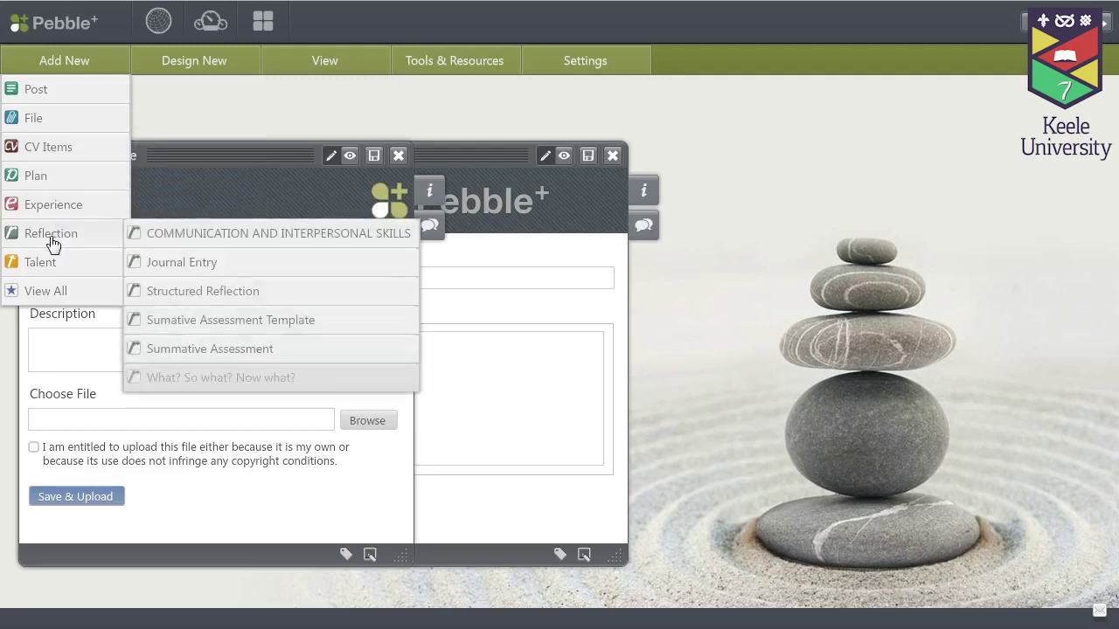
mouse_move(49, 262)
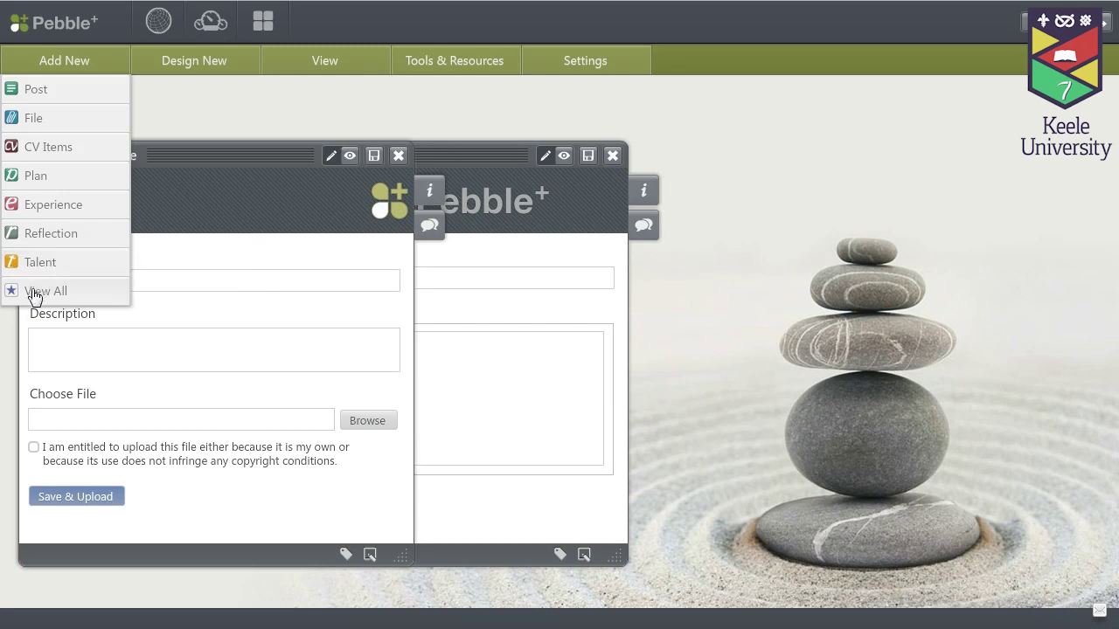
click(38, 293)
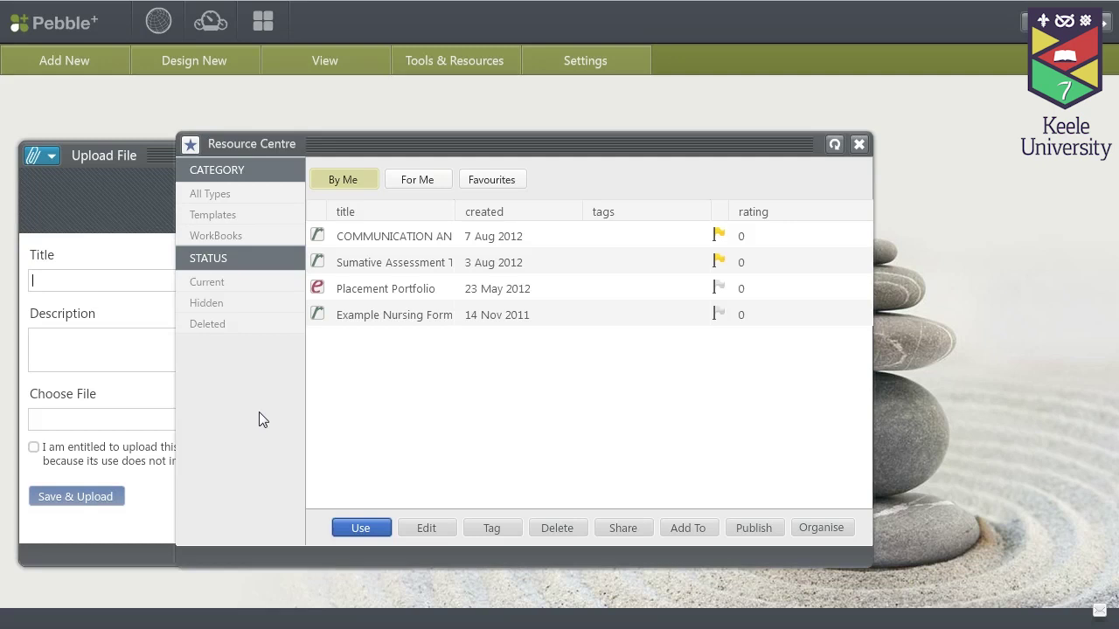
click(860, 146)
click(397, 156)
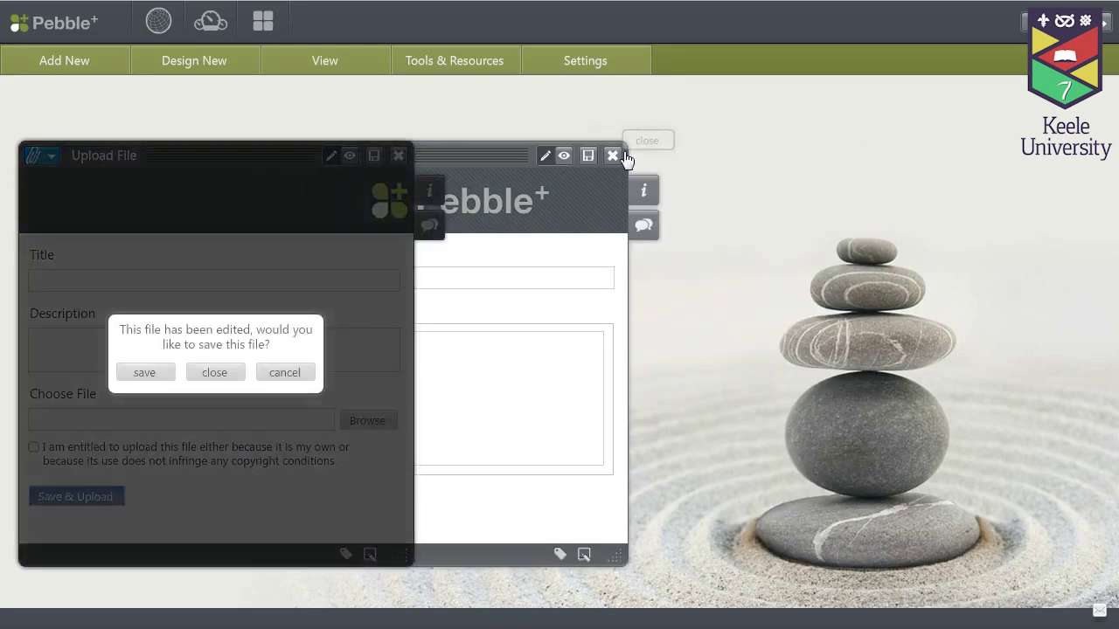
click(212, 372)
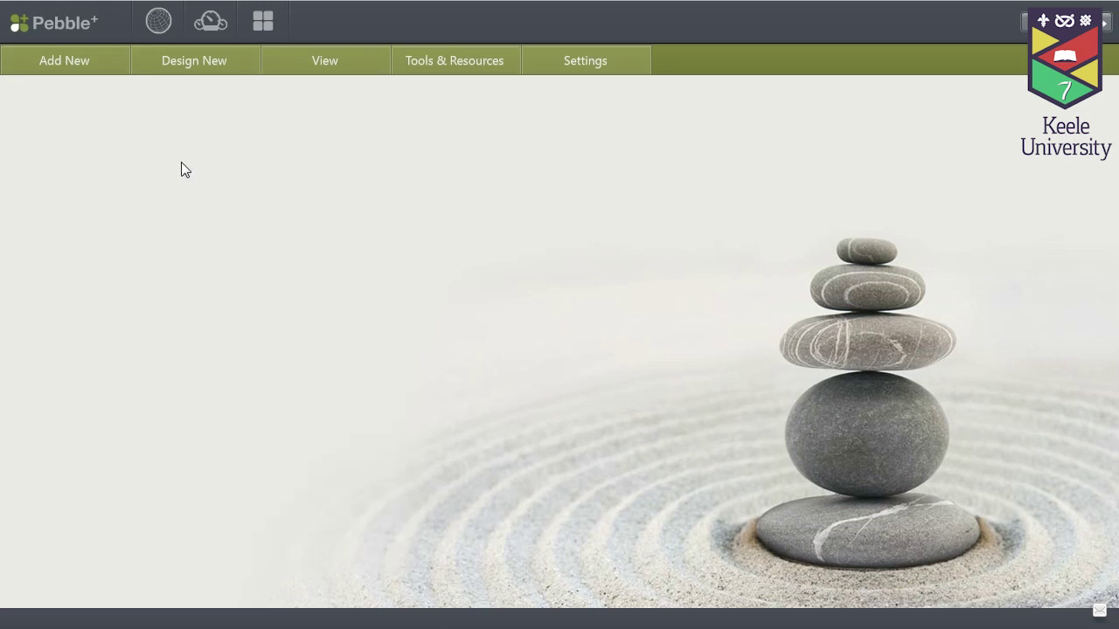
click(208, 68)
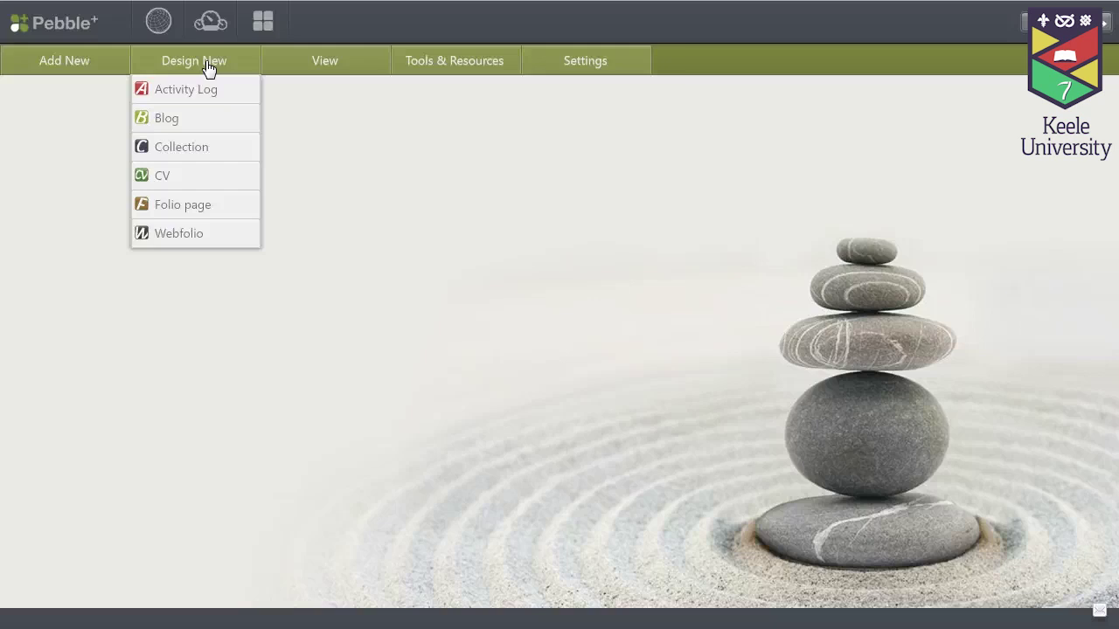
click(321, 66)
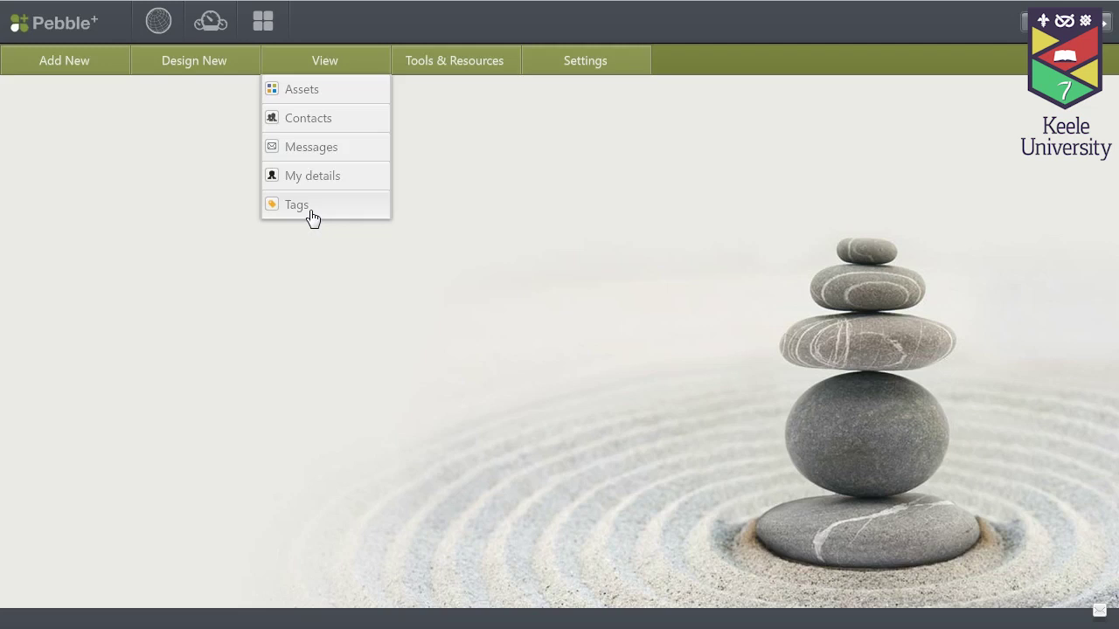
click(440, 69)
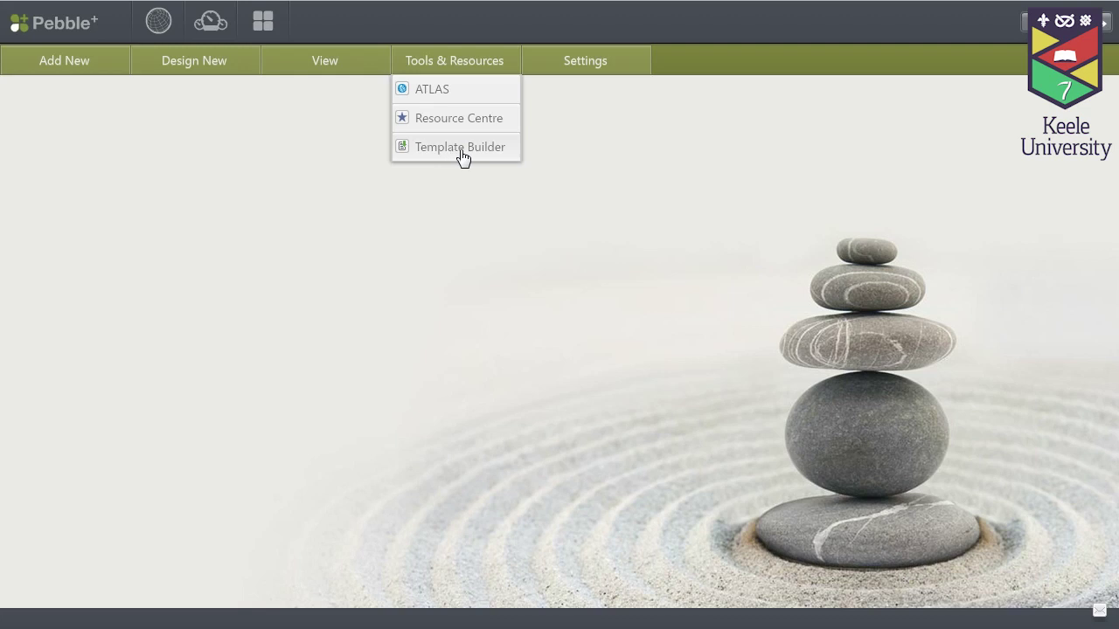
click(574, 68)
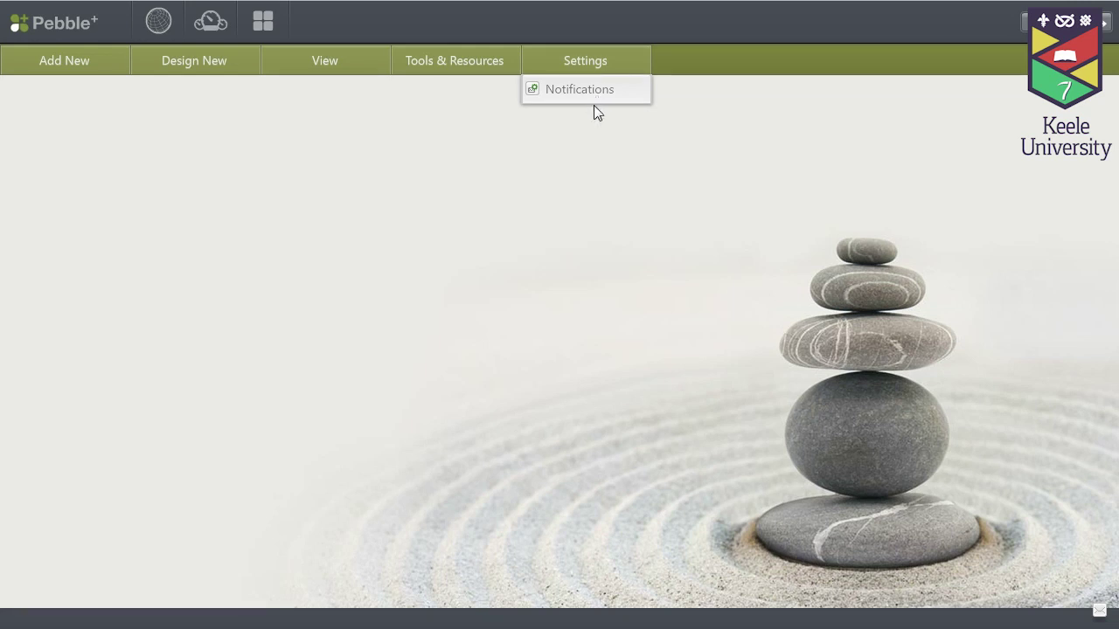
click(590, 148)
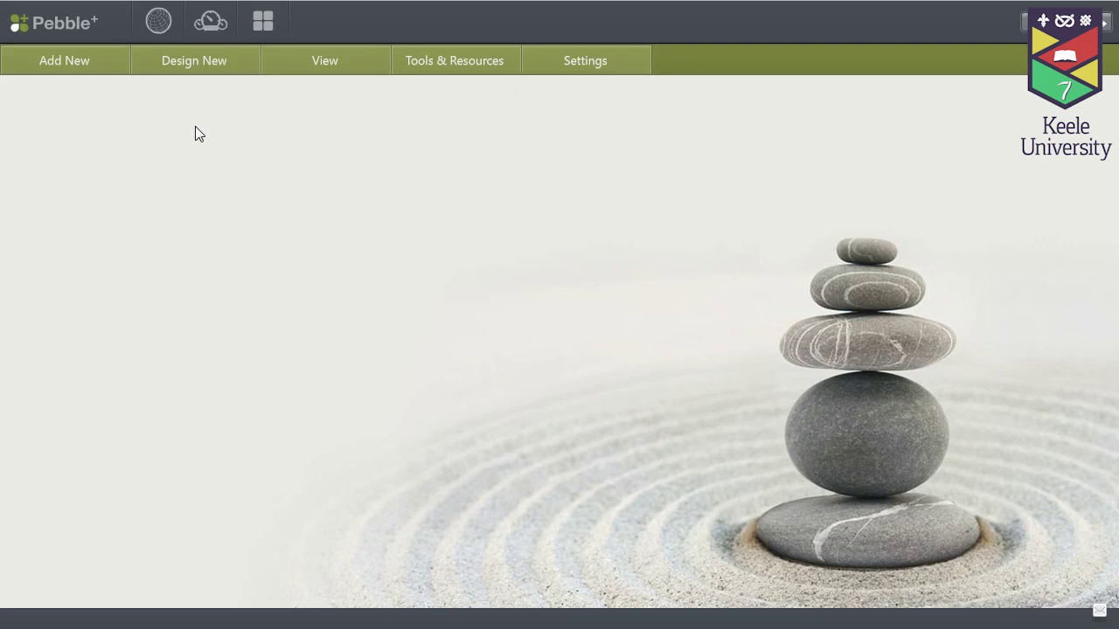
click(180, 78)
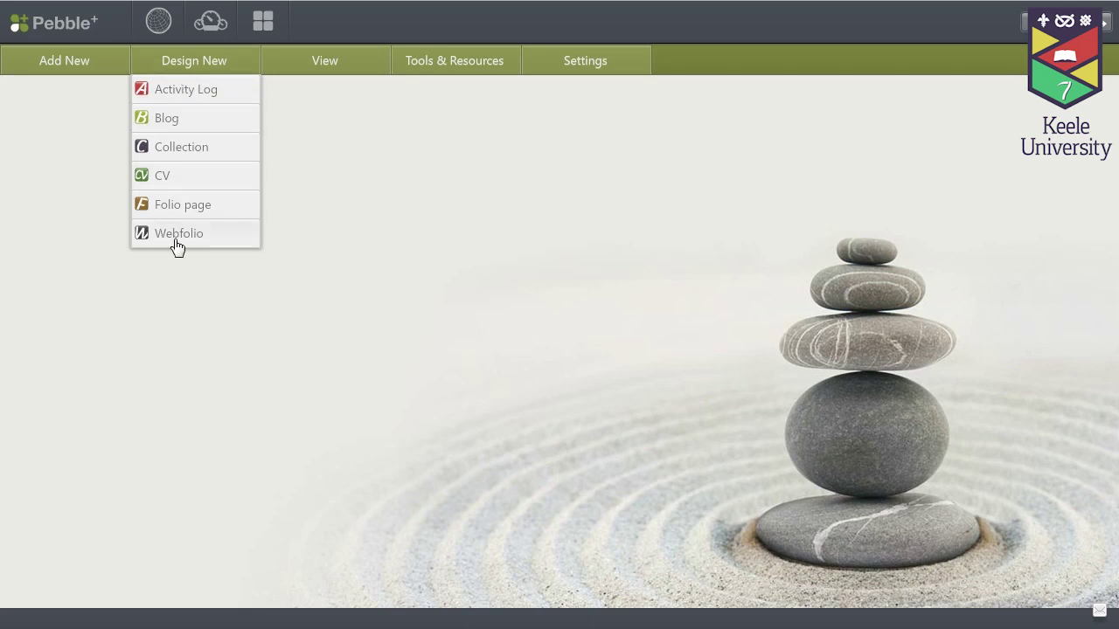
click(47, 85)
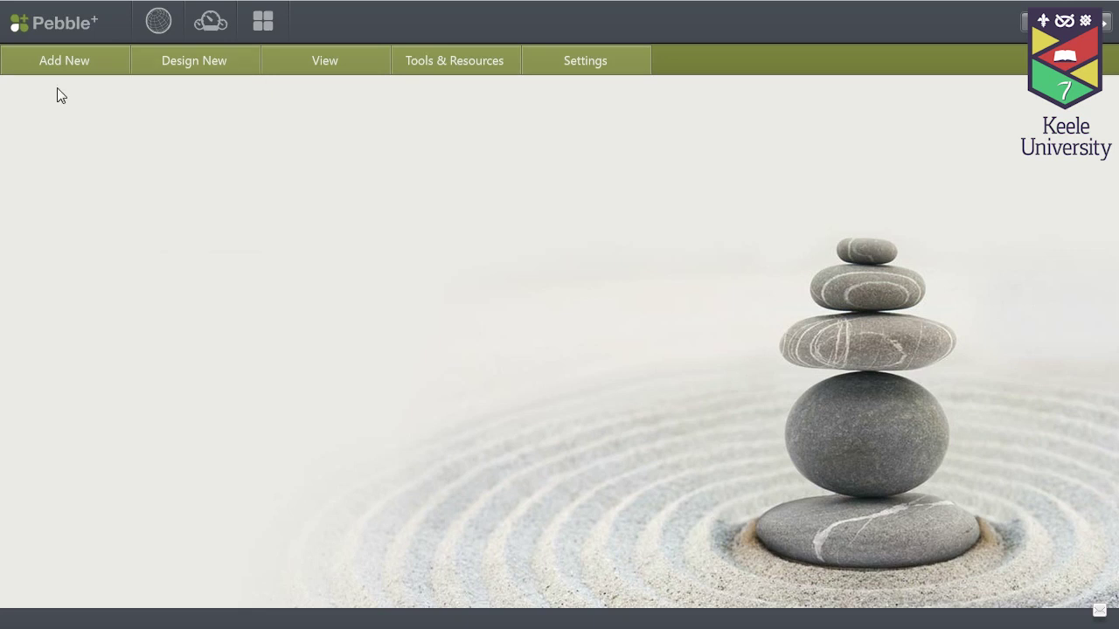
Create a new post titled 'Example post' with content 'Today I did..' and save it
click(66, 65)
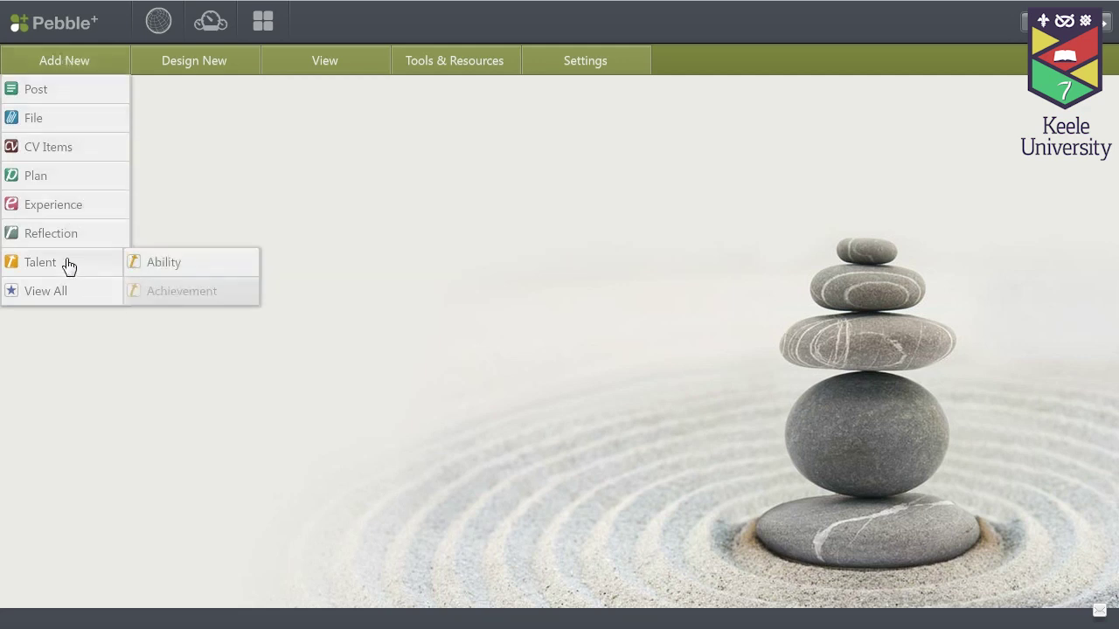
mouse_move(68, 254)
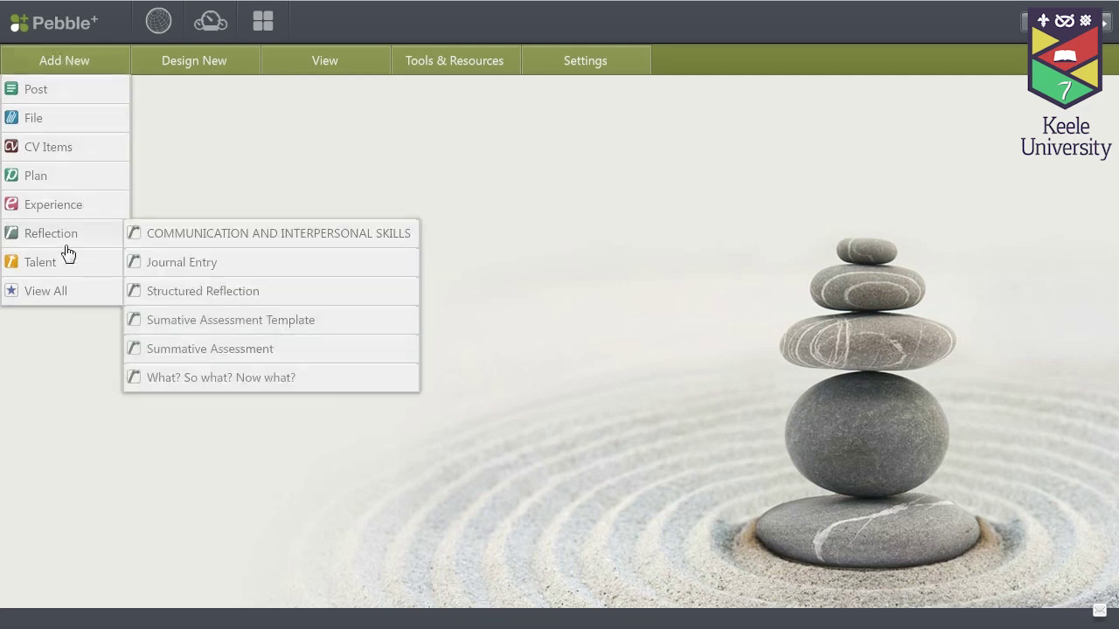
click(36, 97)
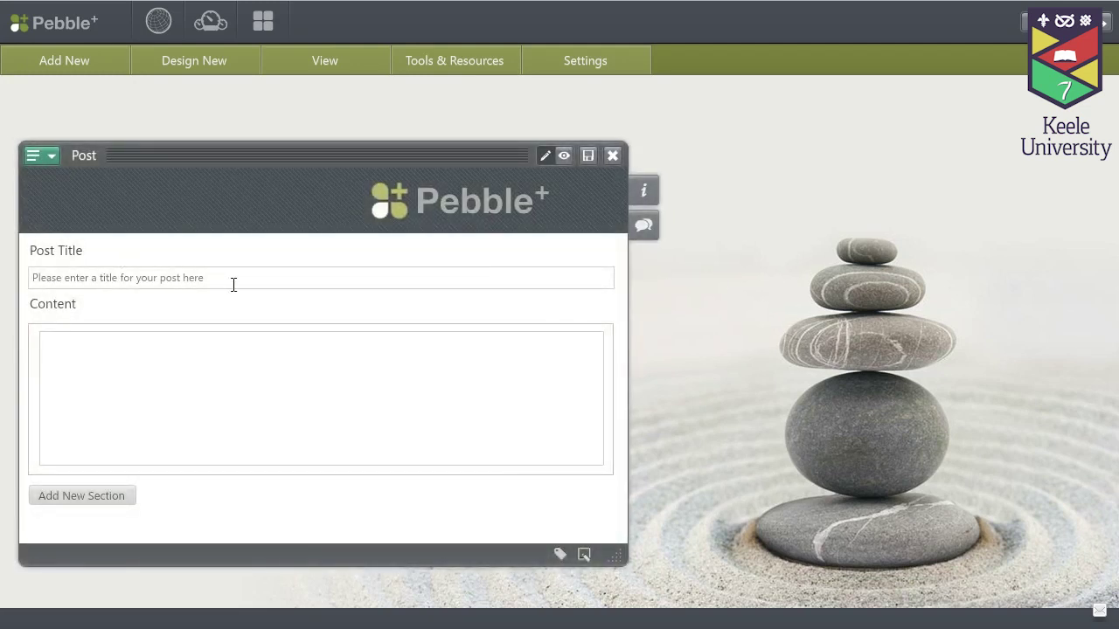
click(235, 279)
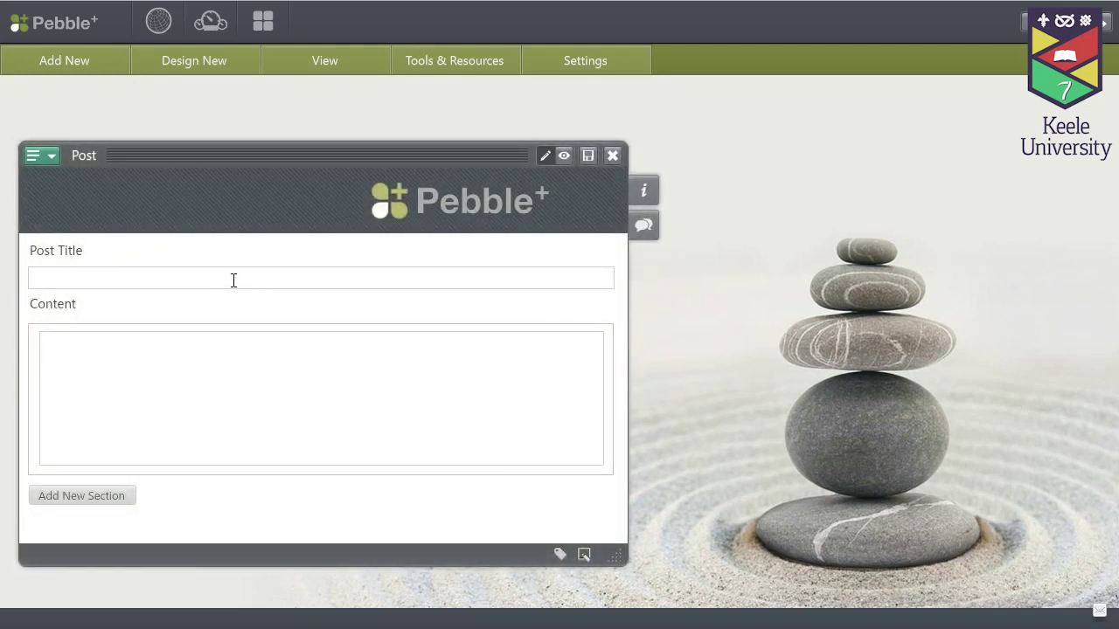
text(Example pos)
text(t)
text(Today I )
text(did..)
click(586, 160)
Close the saved post editor and show all stored assets
click(612, 156)
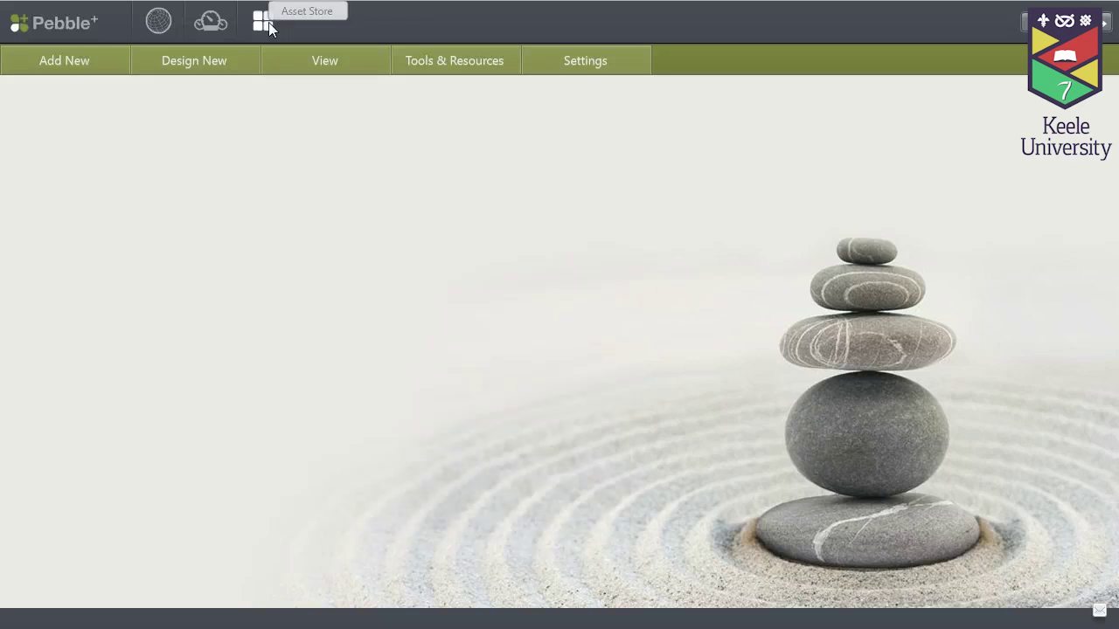
click(324, 71)
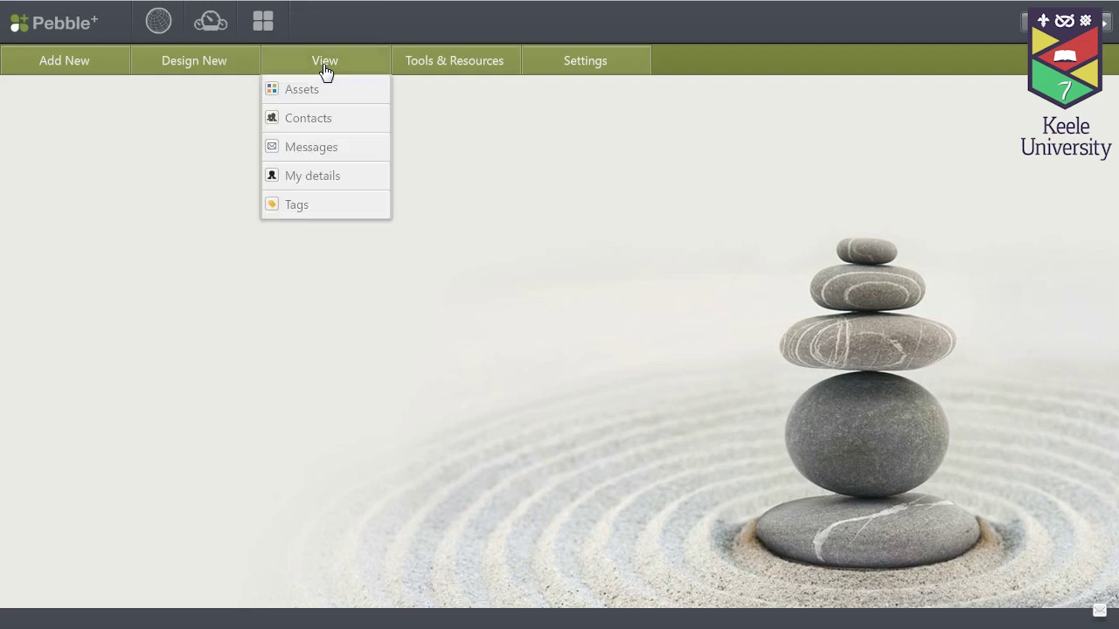
click(329, 97)
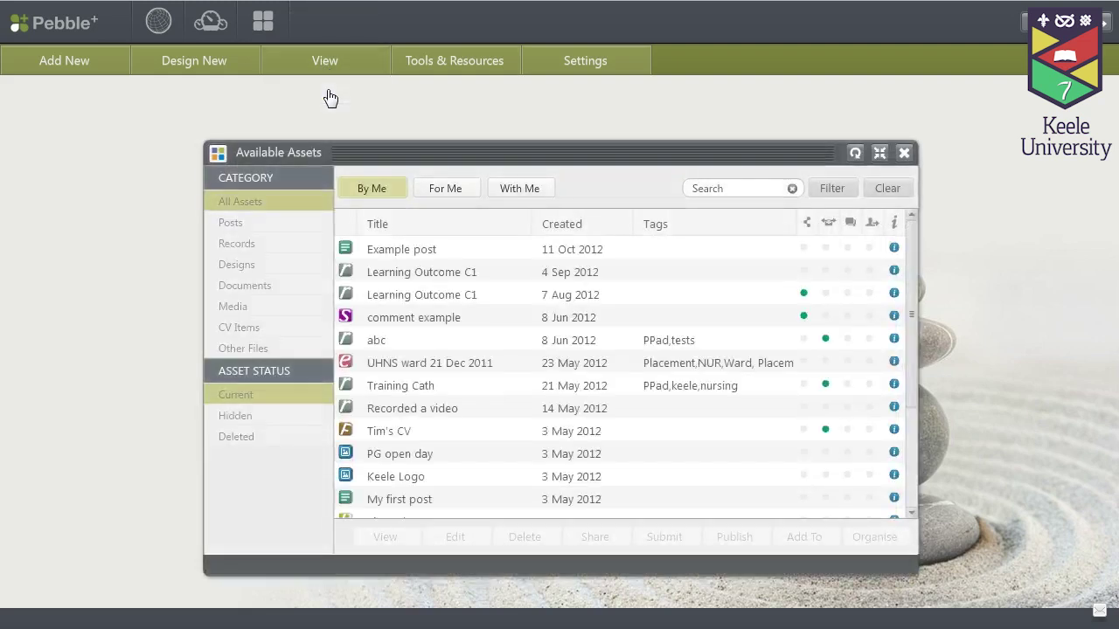
Open Example post, switch it into editing in its content, then close it to get the save prompt
click(425, 251)
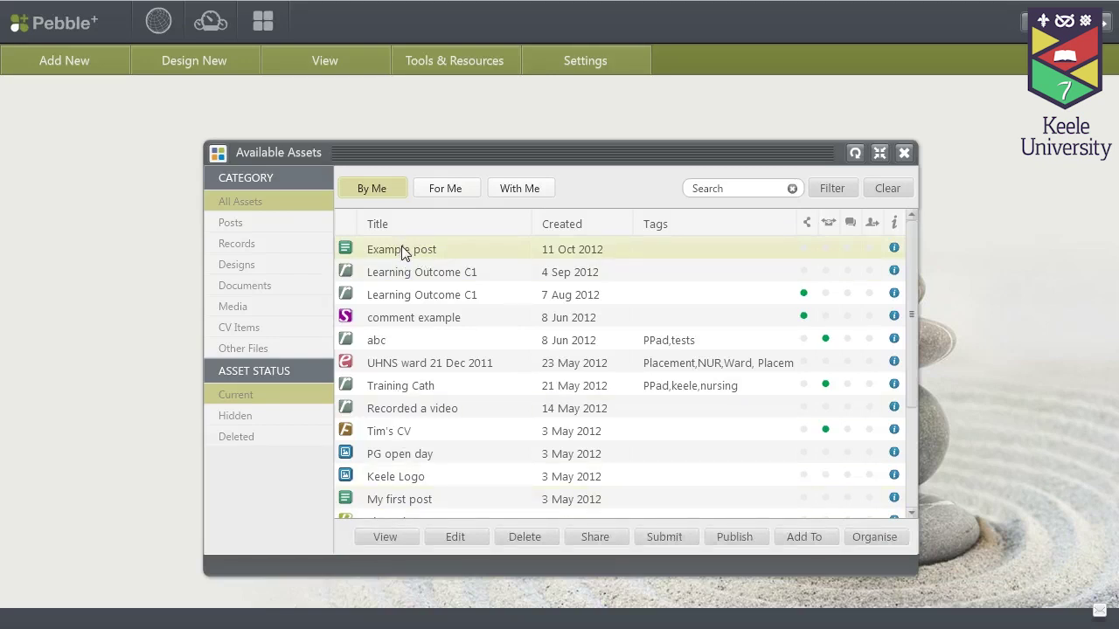
double_click(404, 251)
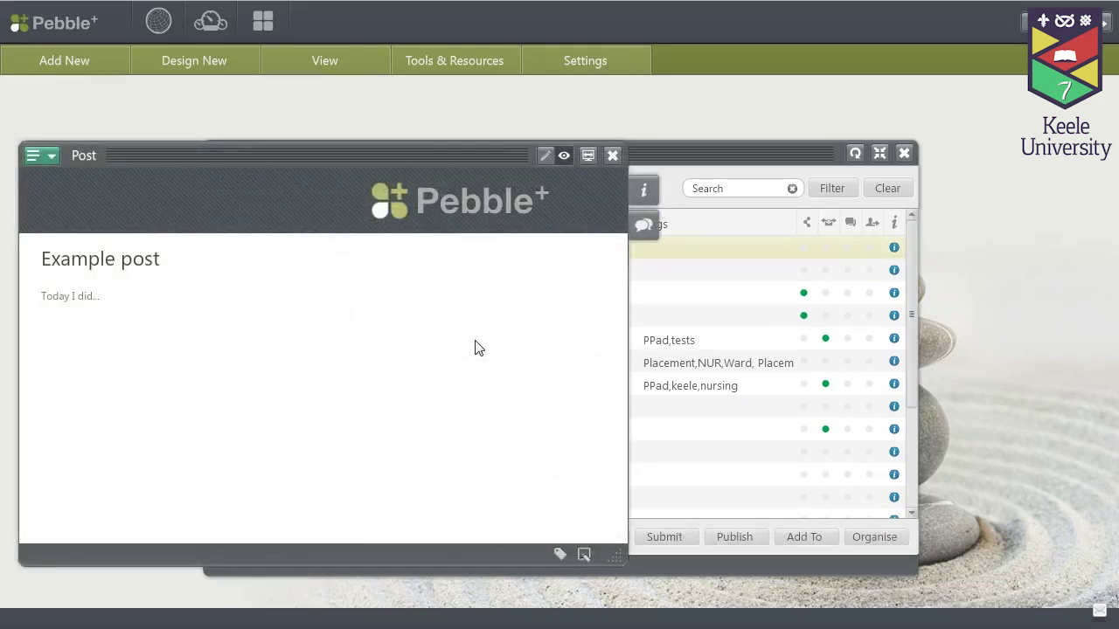
click(543, 158)
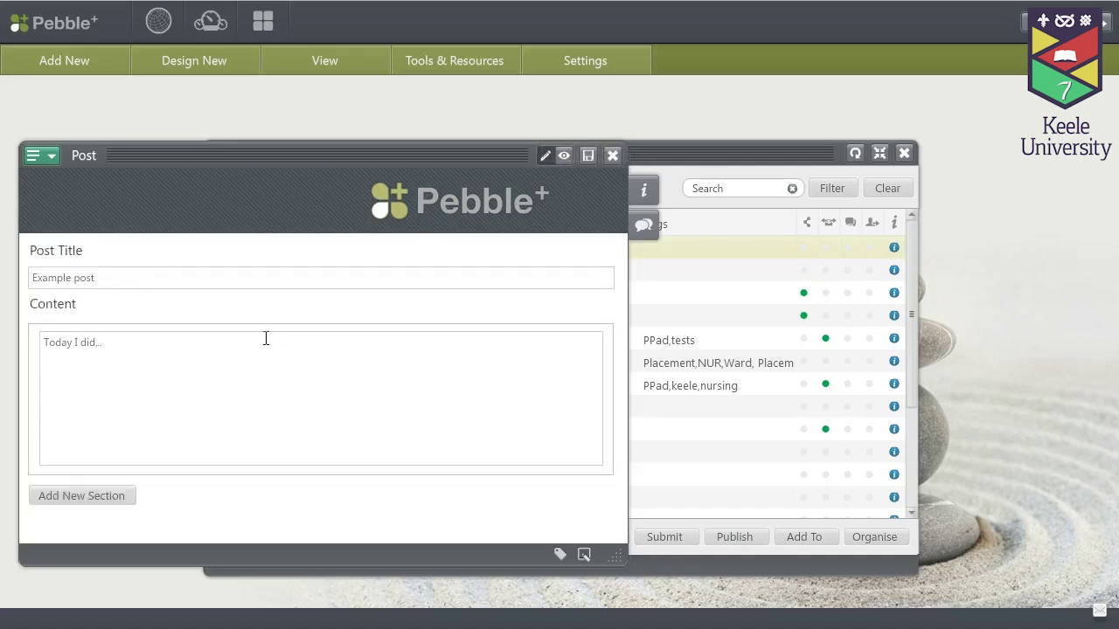
click(177, 403)
click(614, 157)
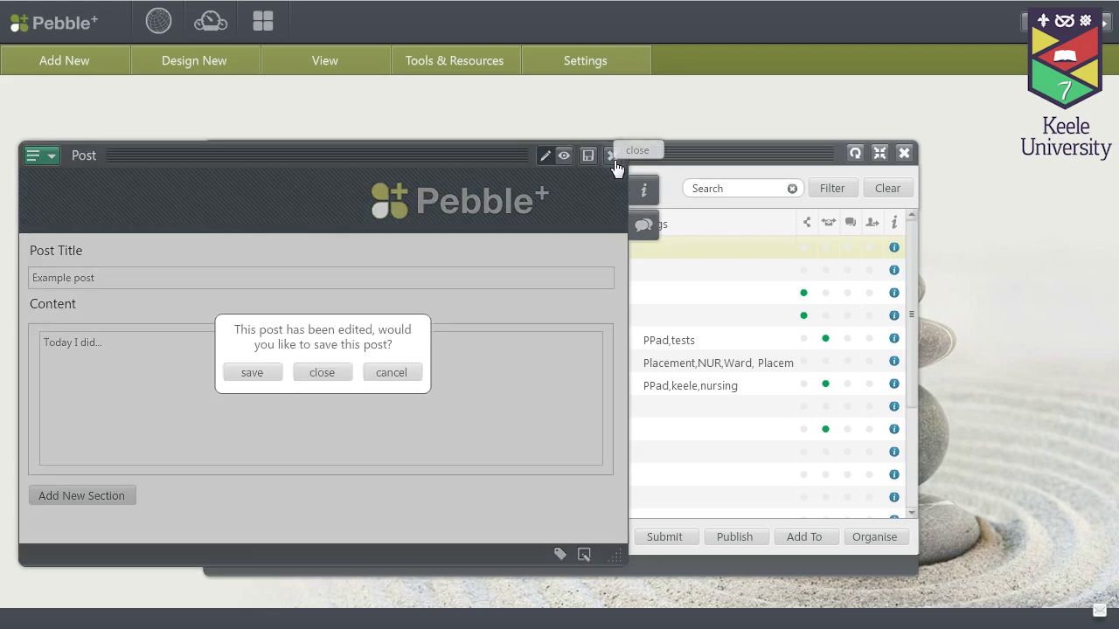
Save the post's edits and reopen Example post from Available Assets to view it
click(250, 376)
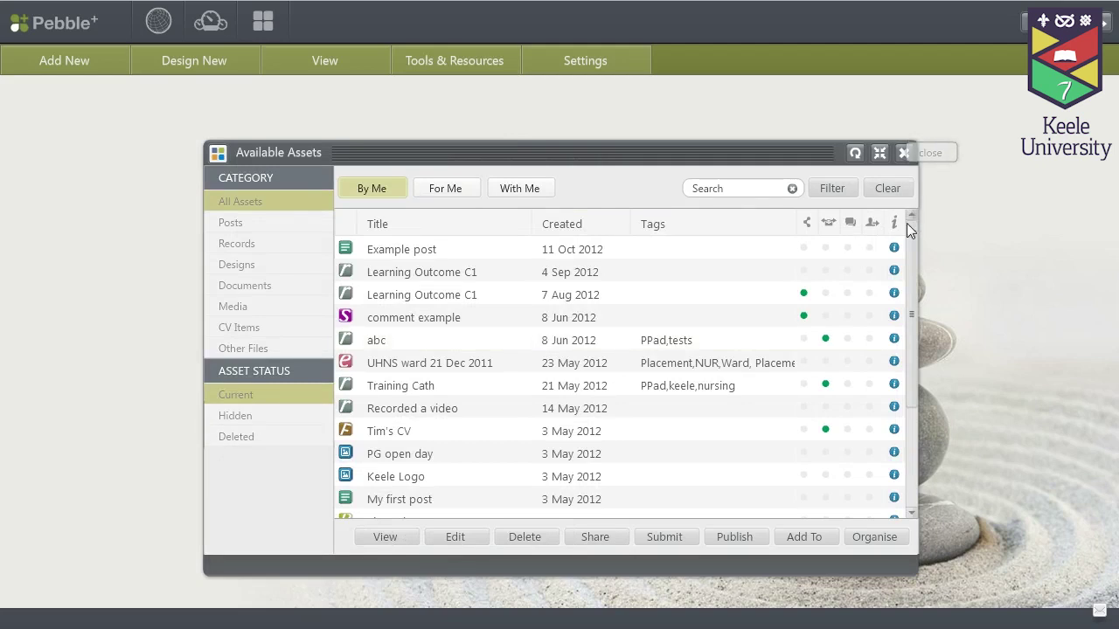
mouse_move(909, 247)
mouse_down()
mouse_move(909, 347)
mouse_move(907, 255)
mouse_up()
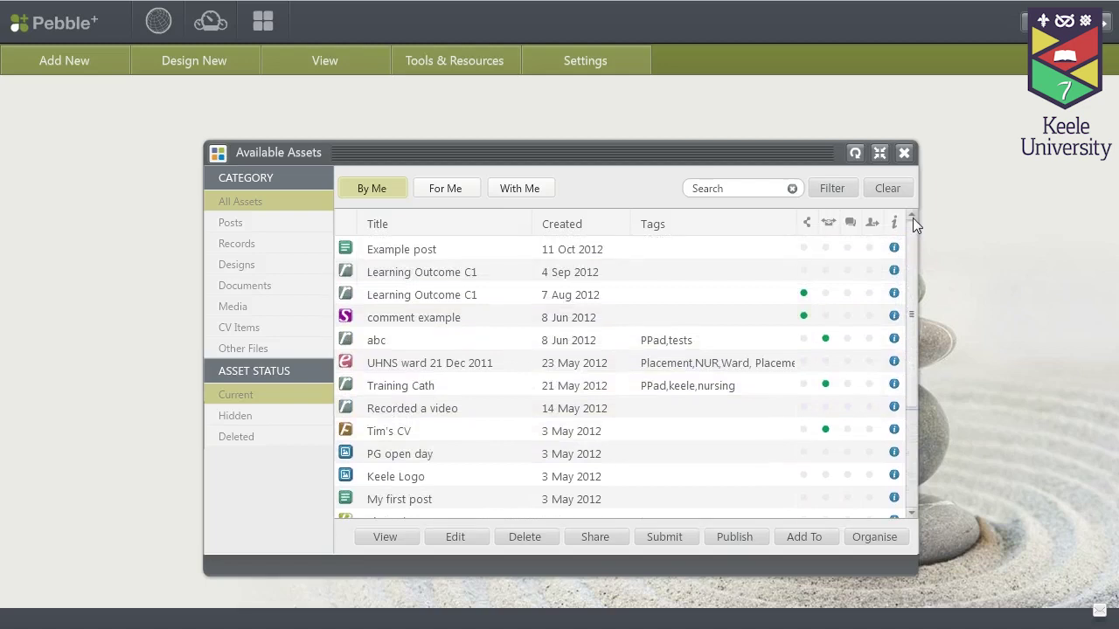
mouse_move(913, 222)
mouse_down()
mouse_move(916, 331)
mouse_move(915, 215)
mouse_up()
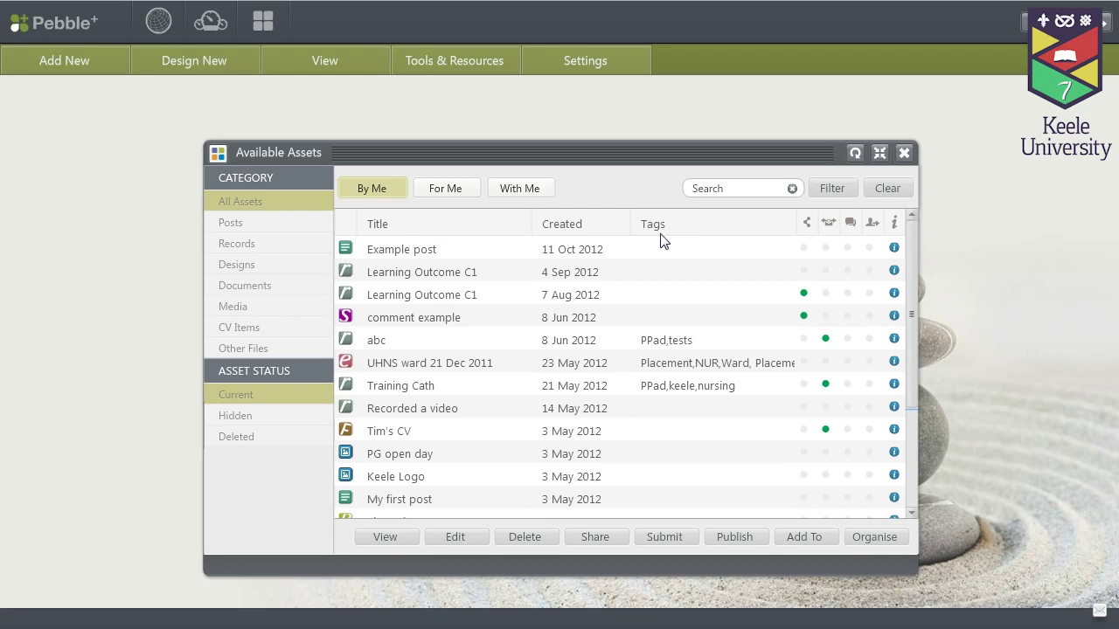
click(411, 251)
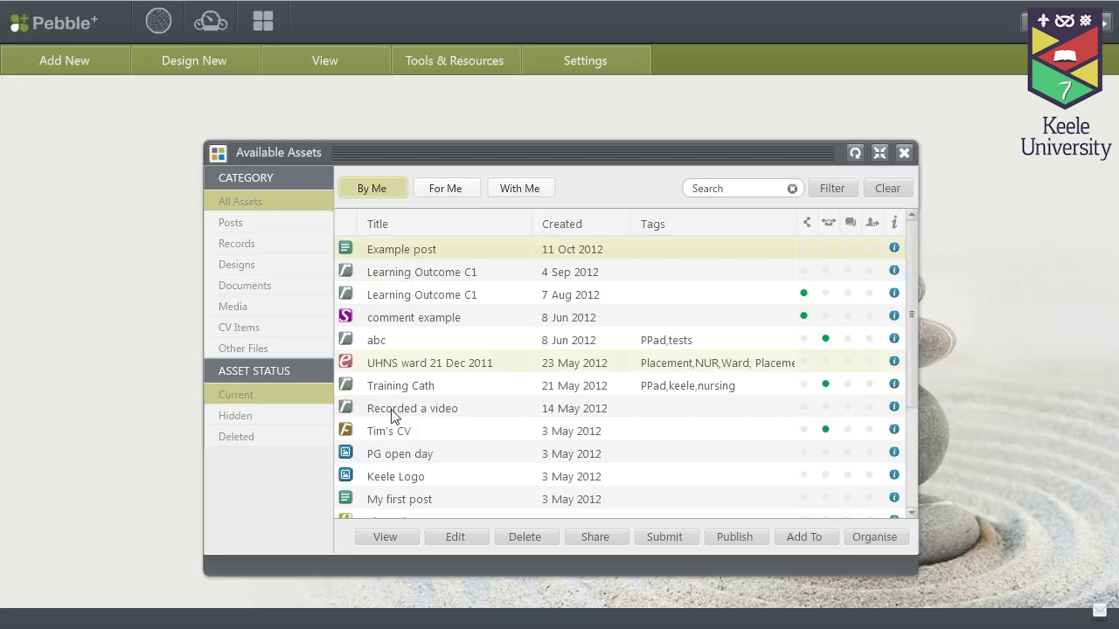
click(381, 535)
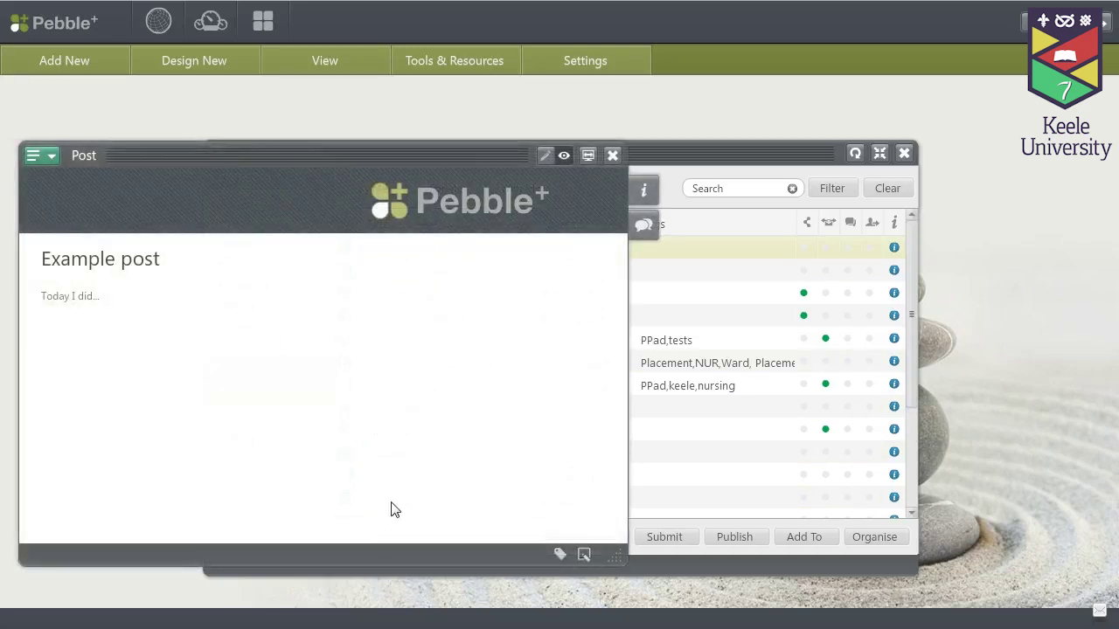
Tag Example post with DKC, keele and test, save the tags and close the post
click(560, 554)
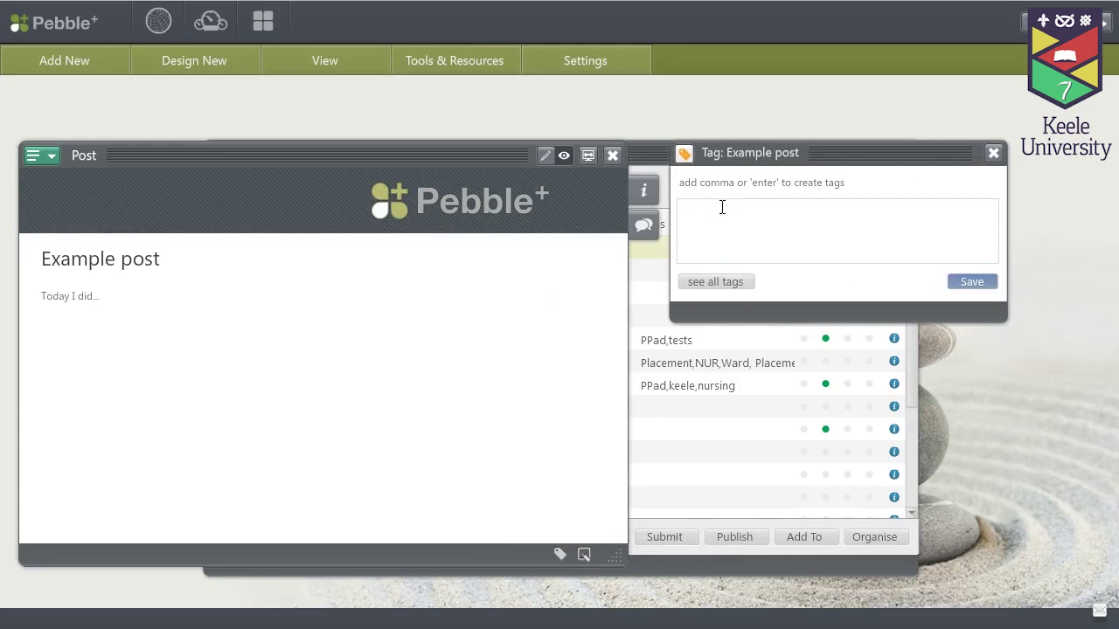
click(727, 285)
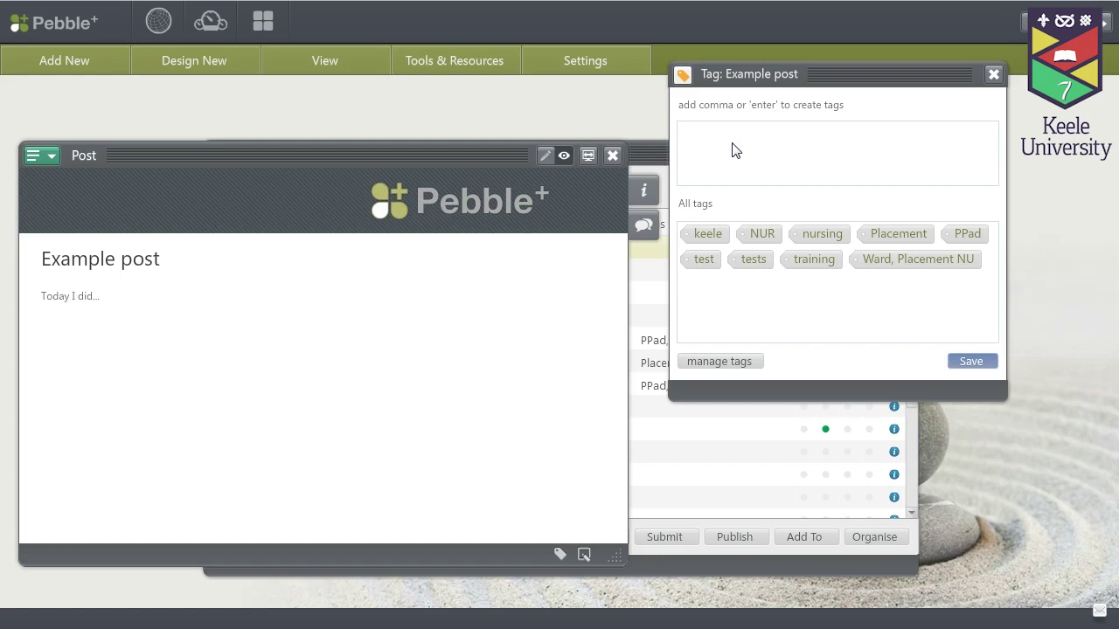
text(DKC)
key(Return)
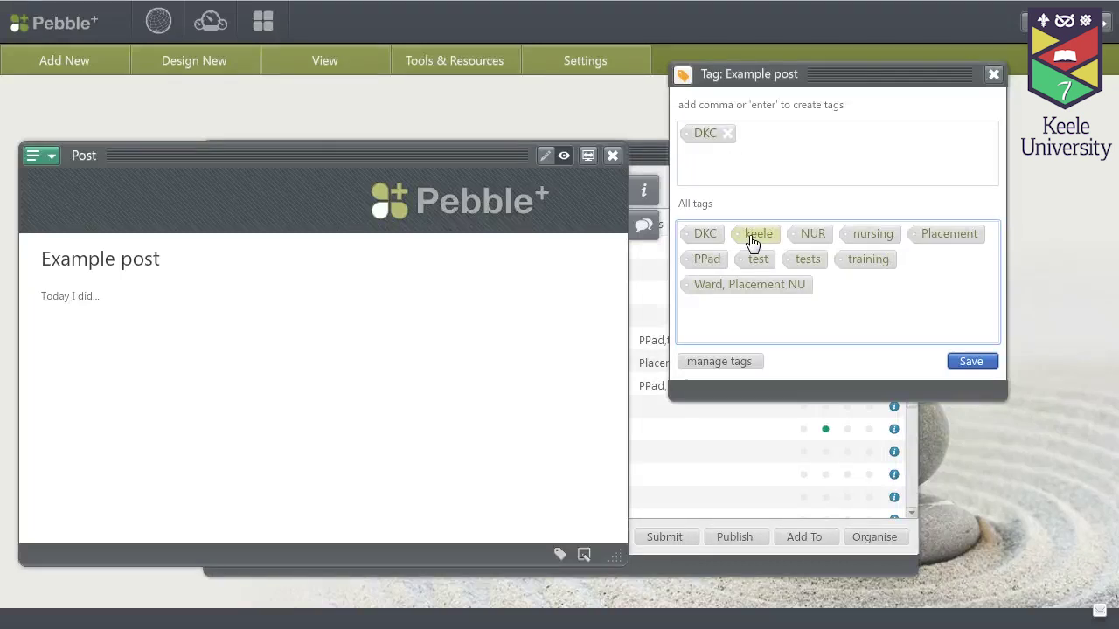
drag(753, 250, 774, 144)
drag(757, 260, 852, 153)
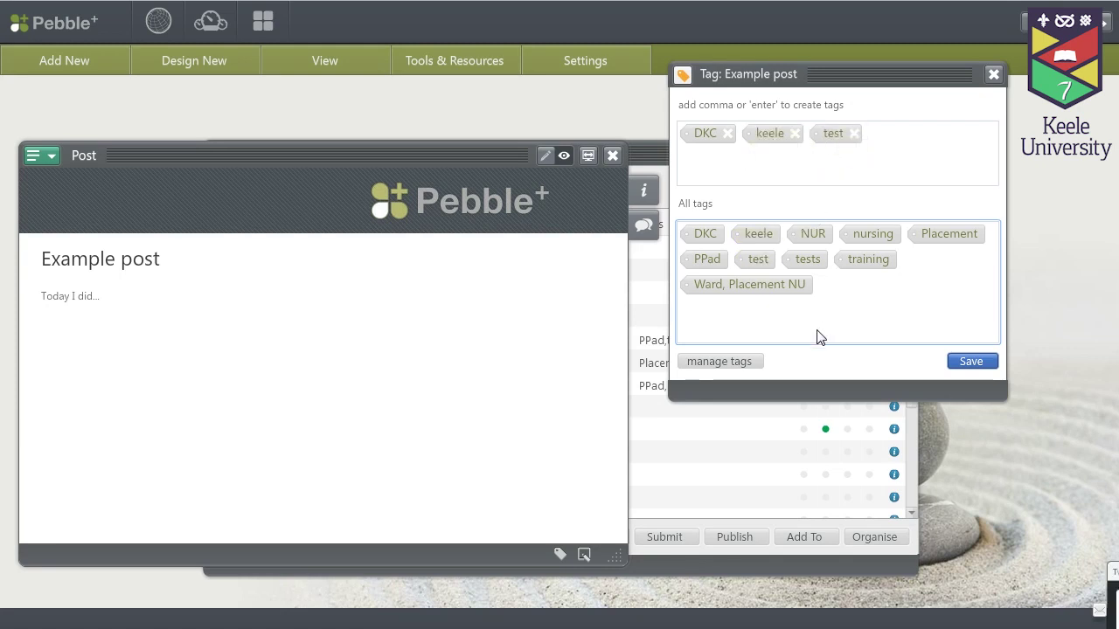
click(971, 361)
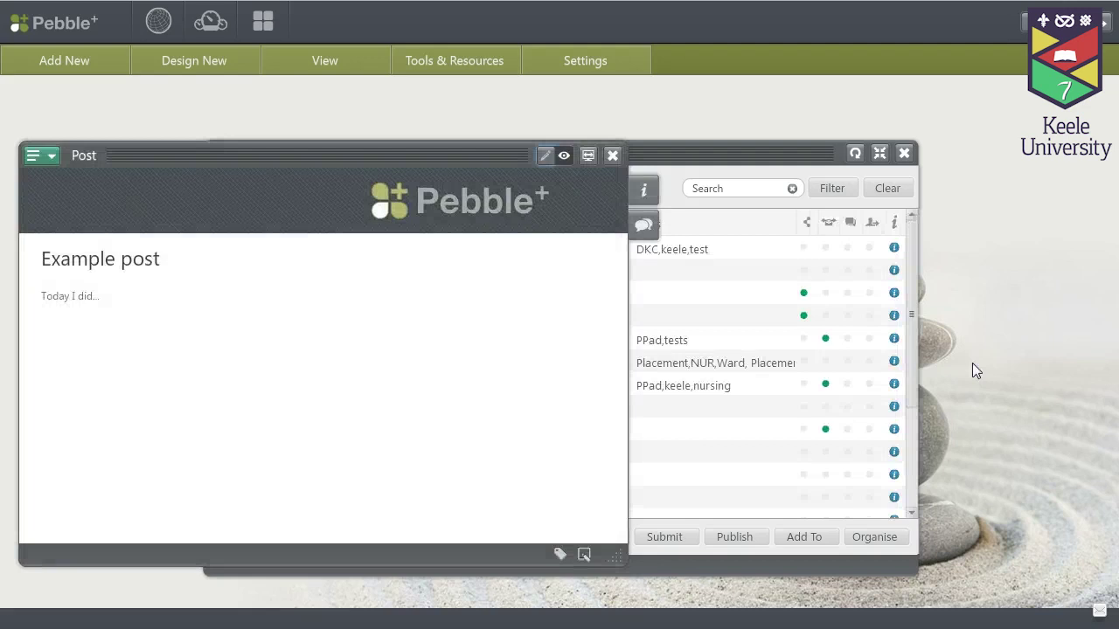
click(612, 157)
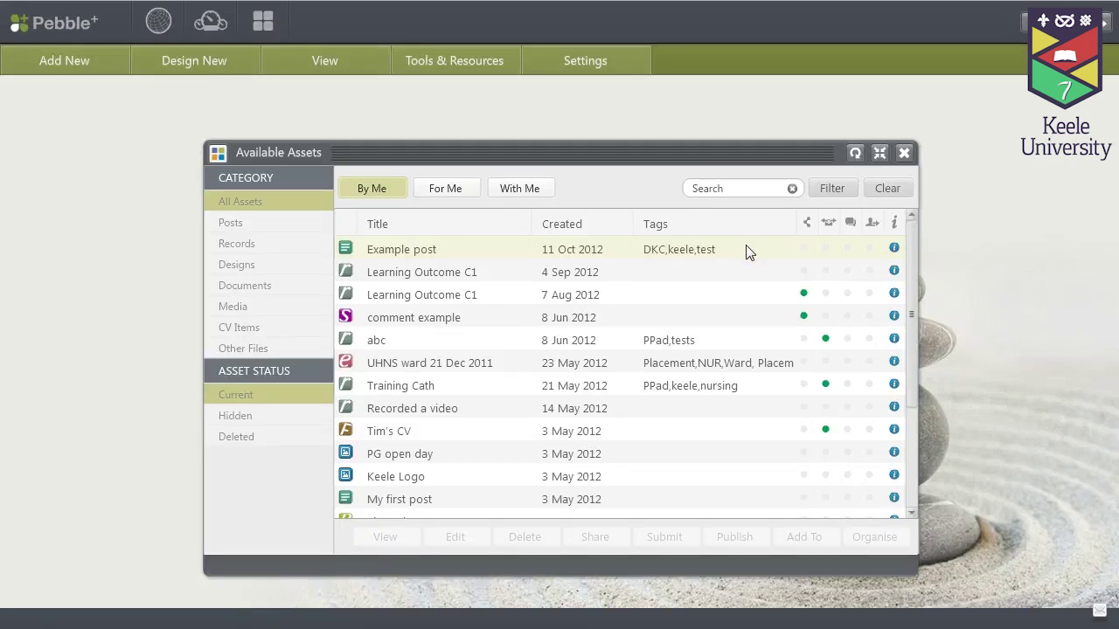
Filter Available Assets by the DKC tag down to Example post, then close the list
click(832, 197)
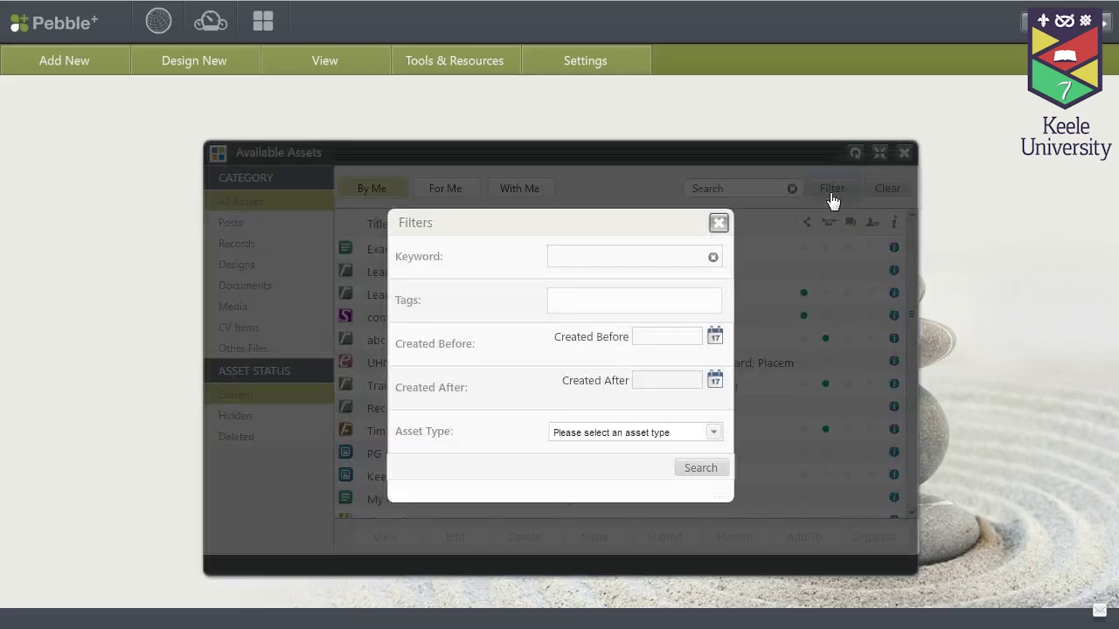
click(577, 296)
text(dk)
click(569, 318)
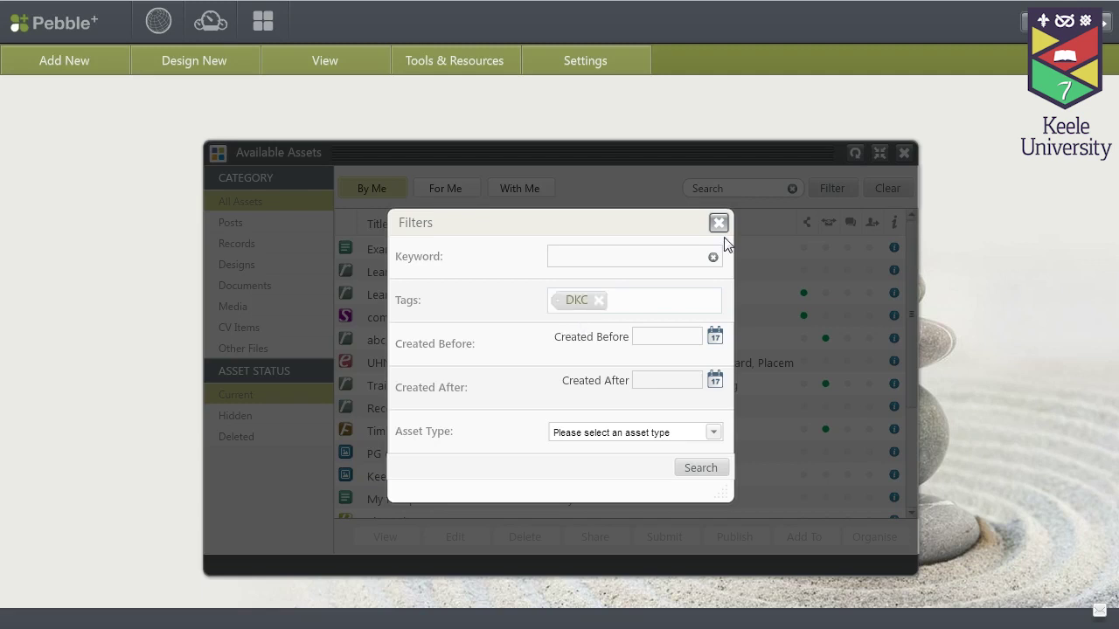
click(700, 472)
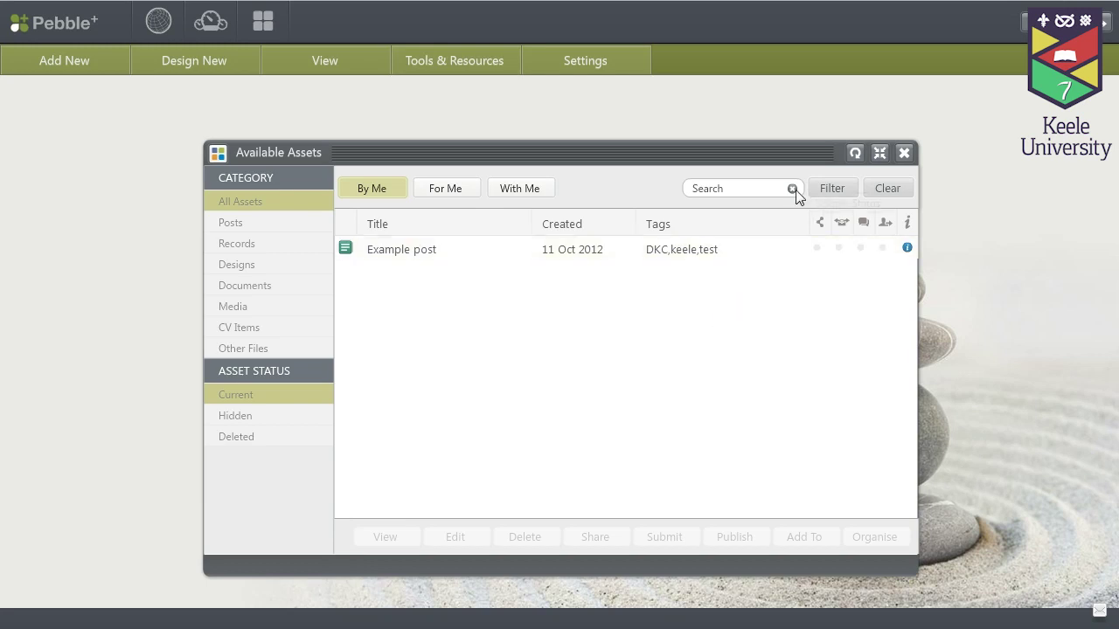
click(904, 154)
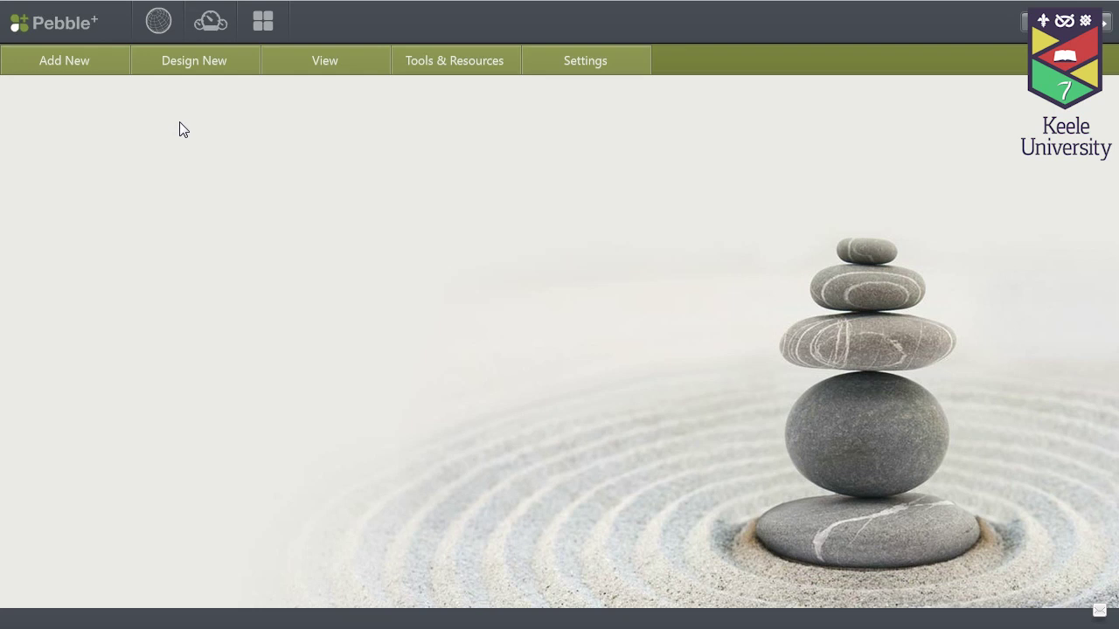
Create a new blank webfolio from the Design New menu
click(186, 70)
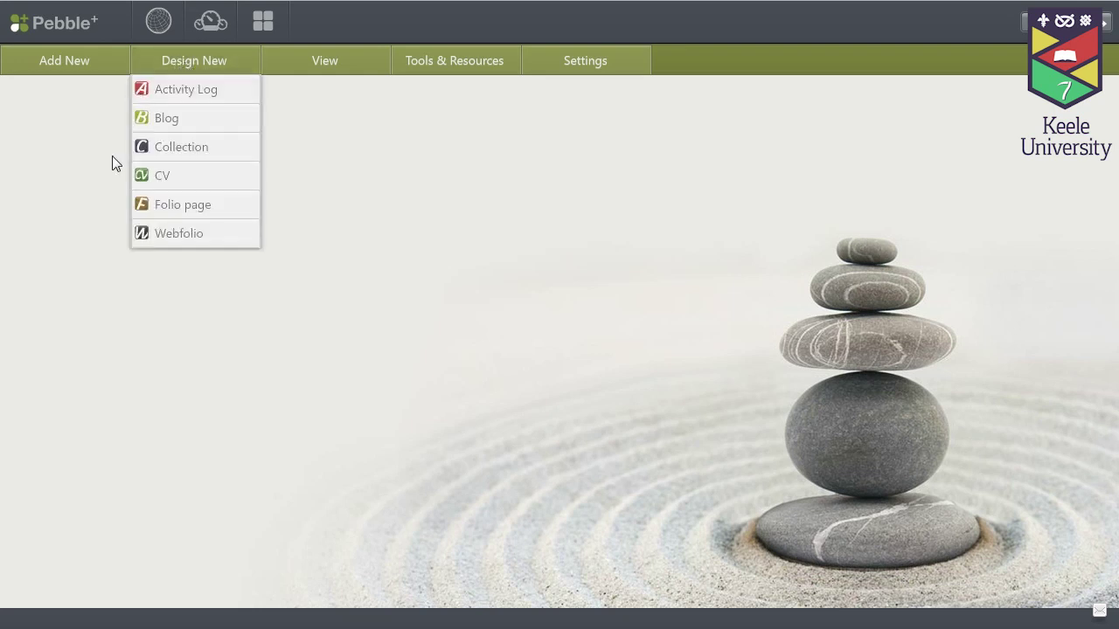
click(159, 238)
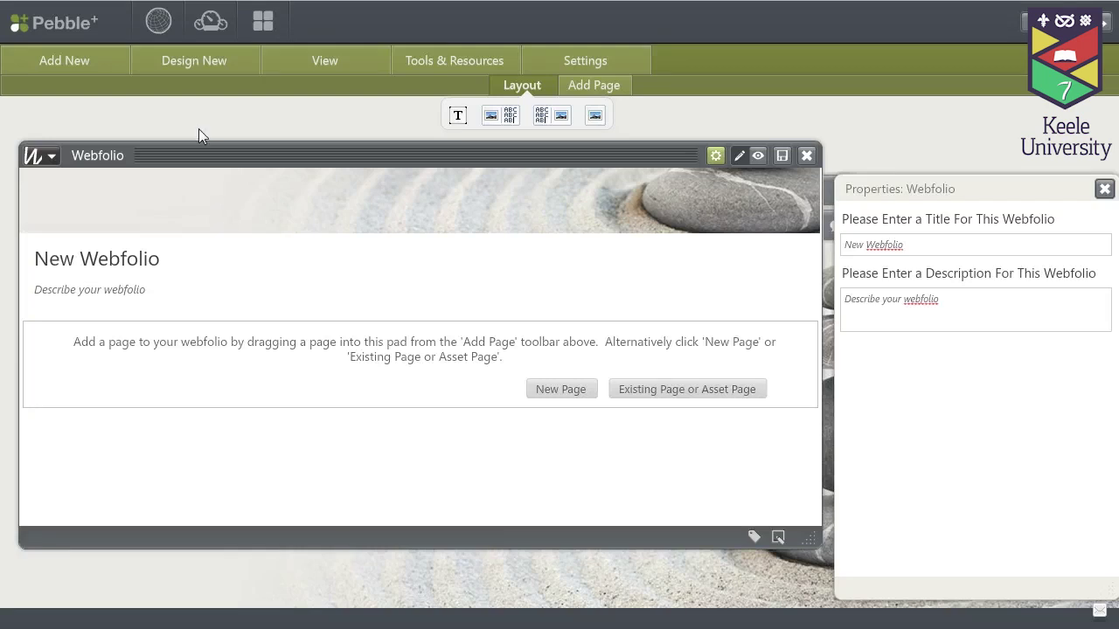
Title the webfolio with the owner's name plus 'webfolio', describe it 'This is my webfolio', and save
click(195, 68)
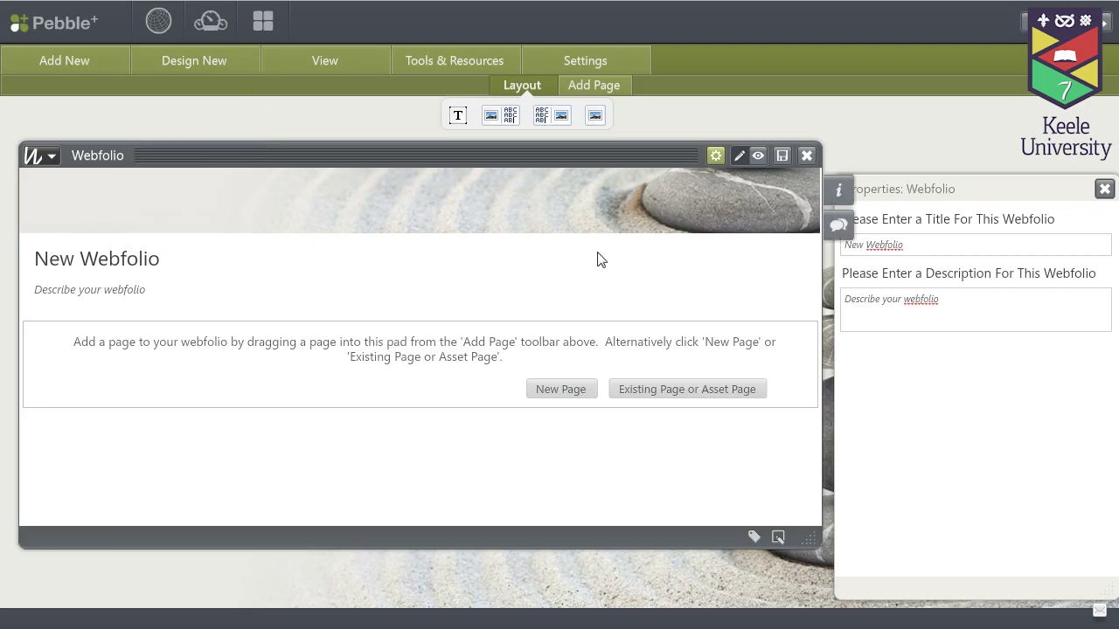
click(925, 244)
text(T)
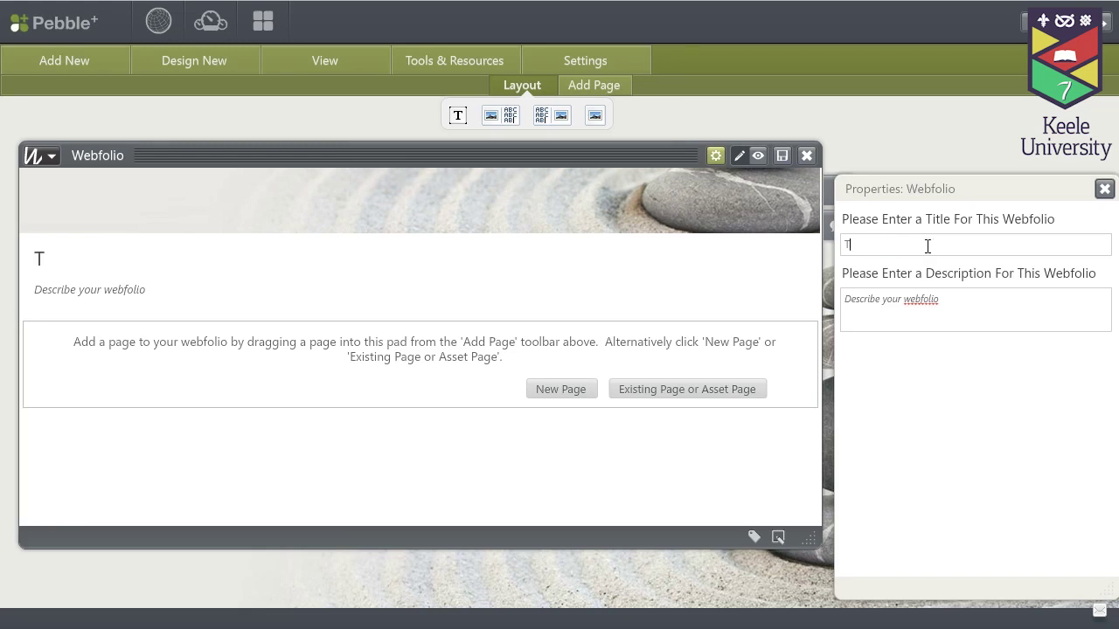
text(im Smale web)
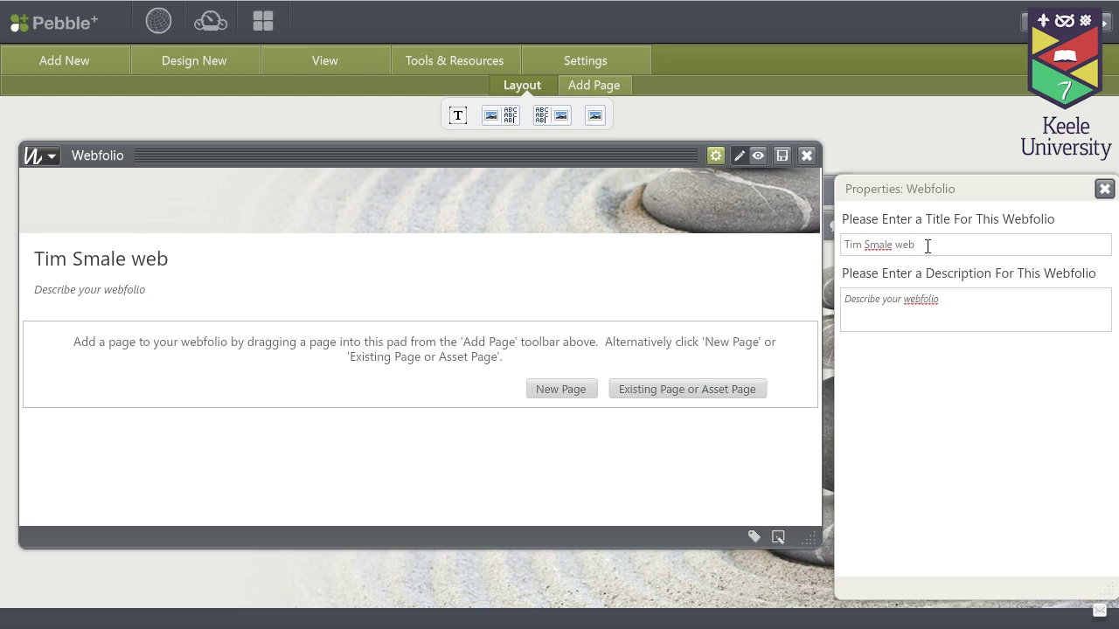
text(folio)
click(951, 302)
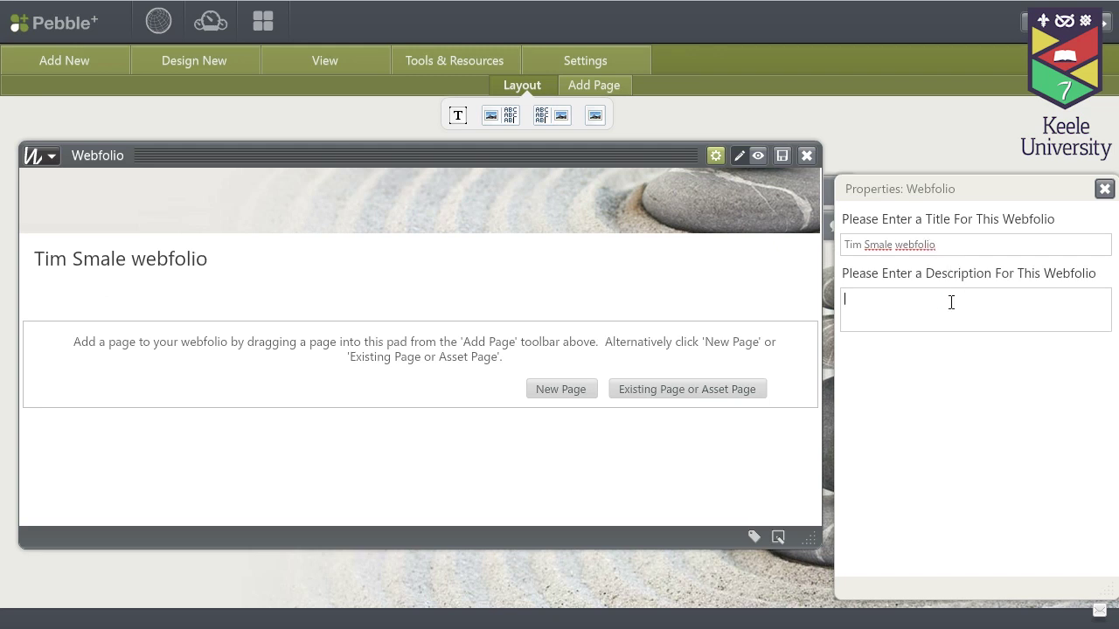
text(This is my webfol)
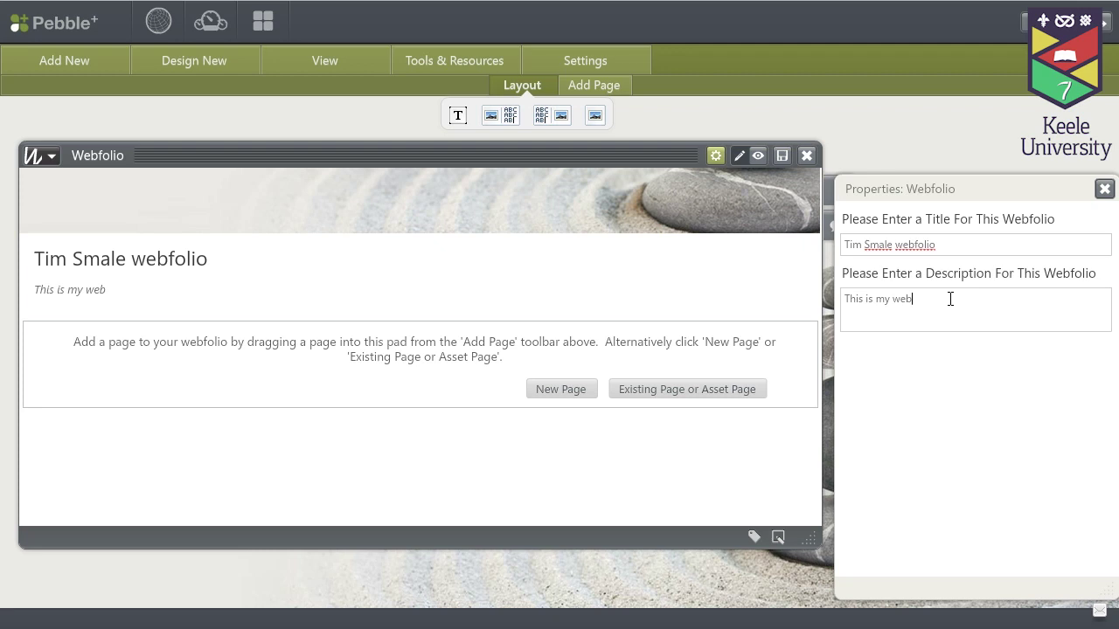
text(io)
click(783, 155)
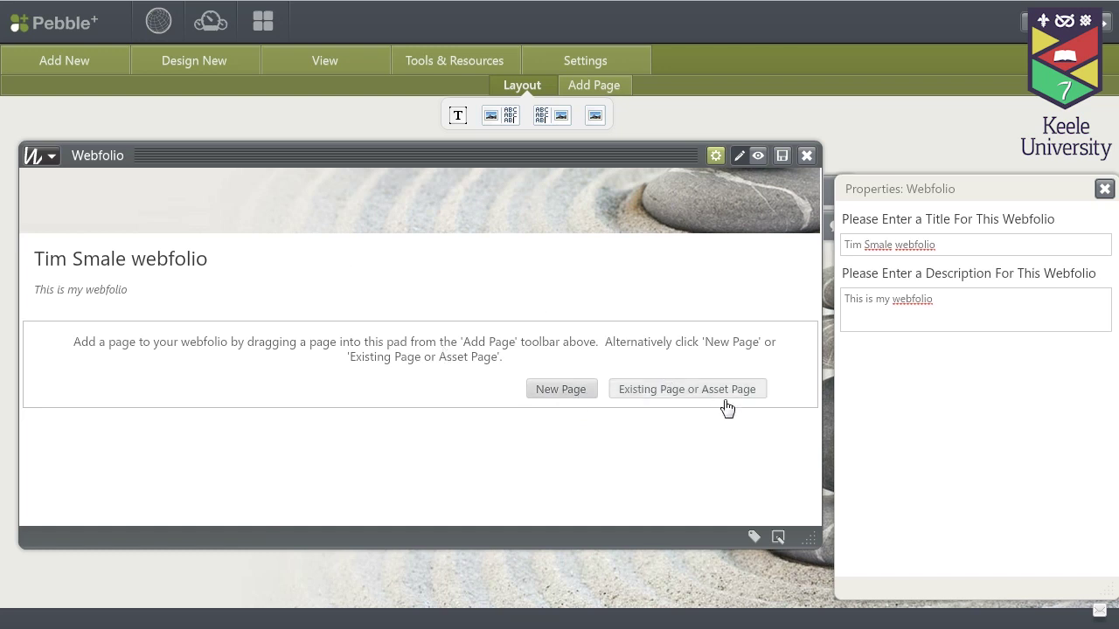
Add a page with navigation title and title 'Page 1' and description 'This is my 1st page'
click(553, 402)
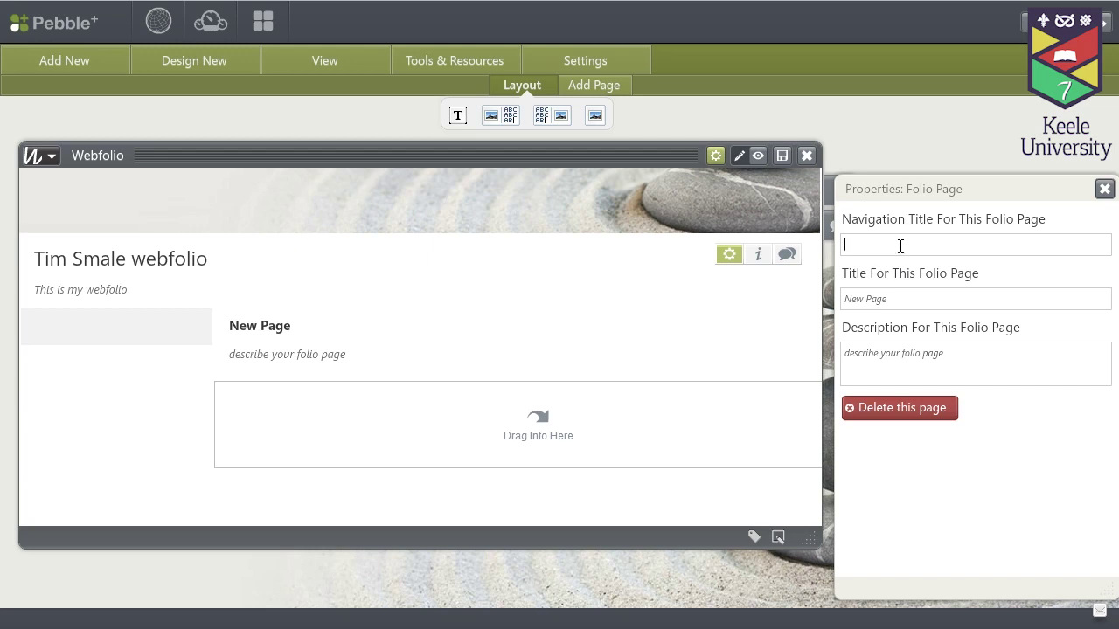
text(Page 1)
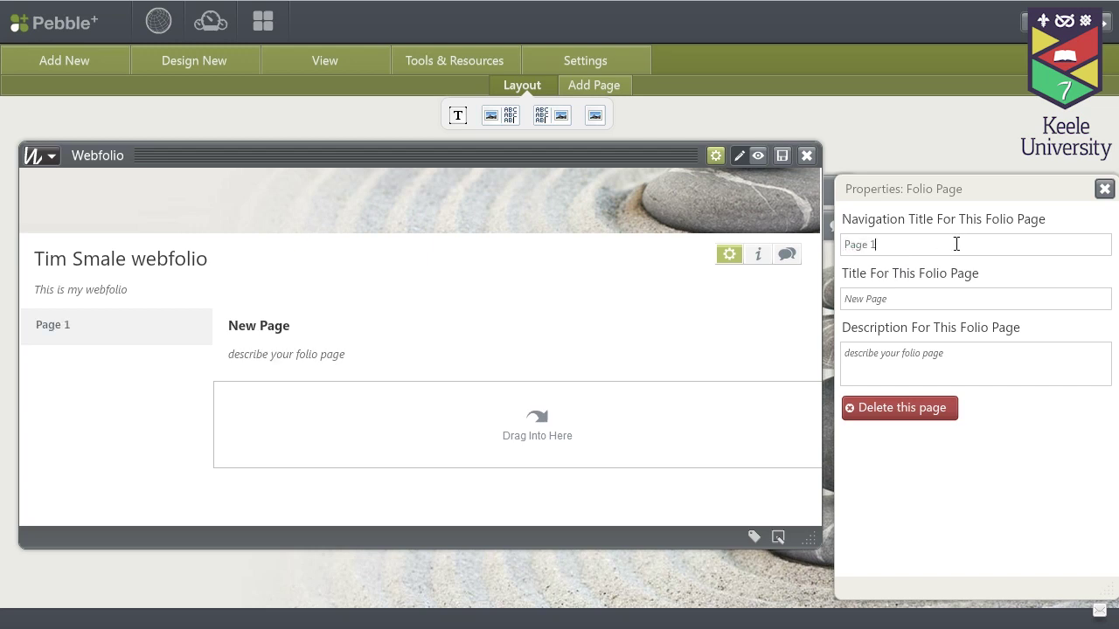
click(935, 300)
text(Page)
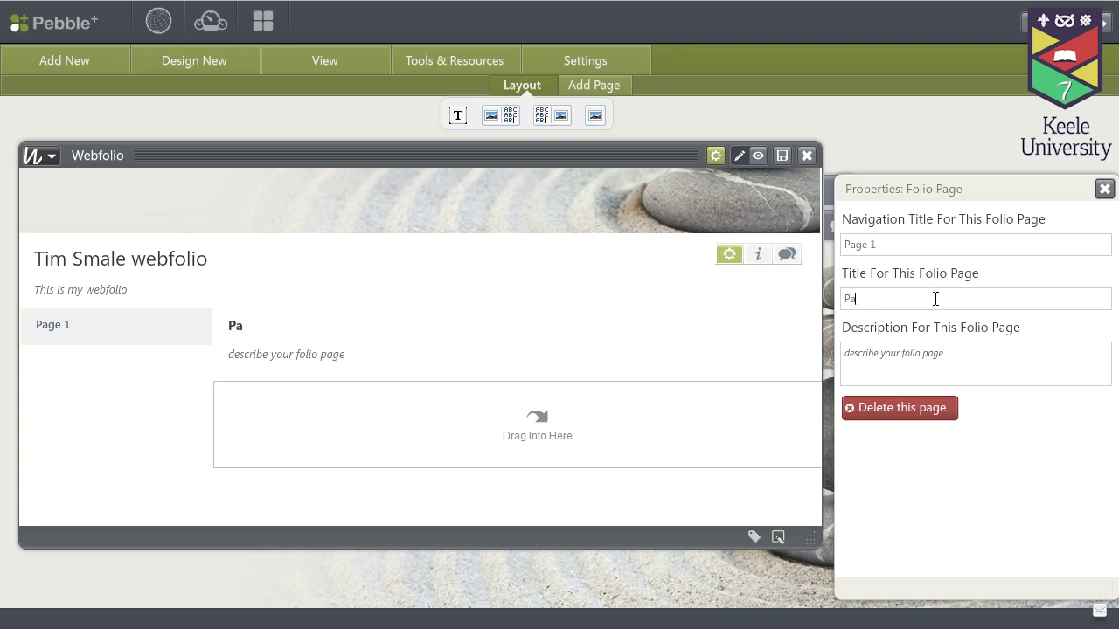
text( 1)
click(902, 353)
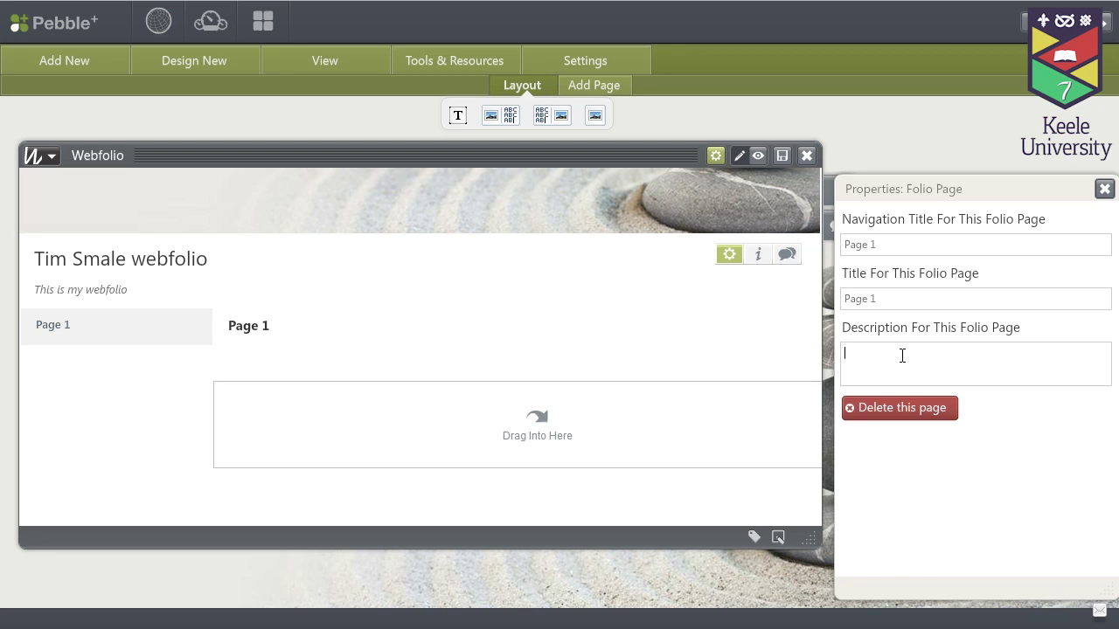
text(This is my 1st page)
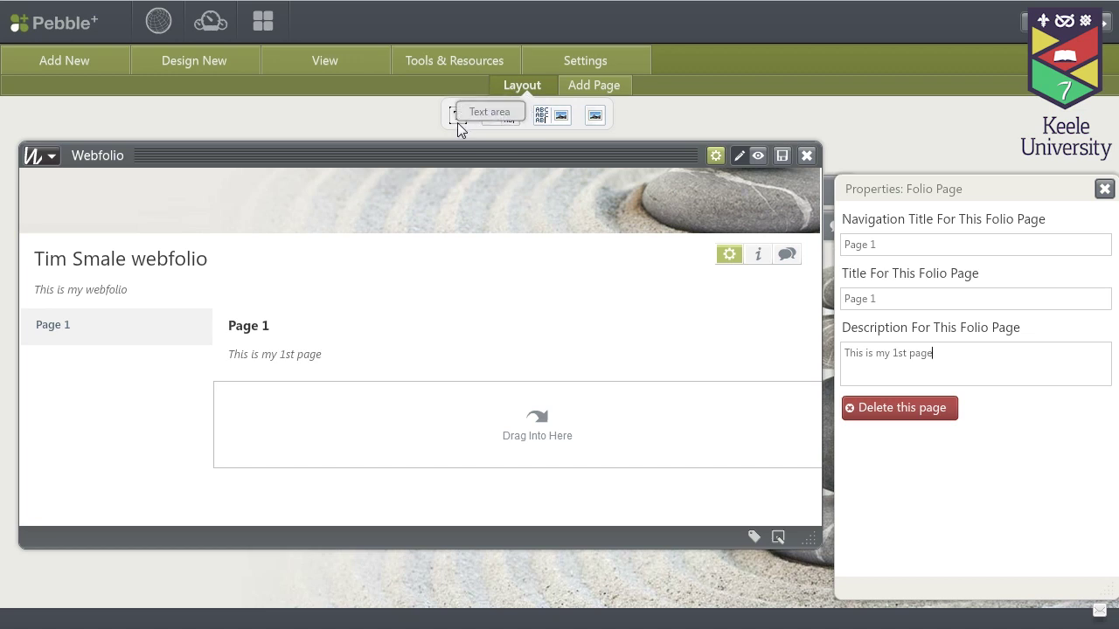
Add a text area block to Page 1
drag(457, 122, 462, 449)
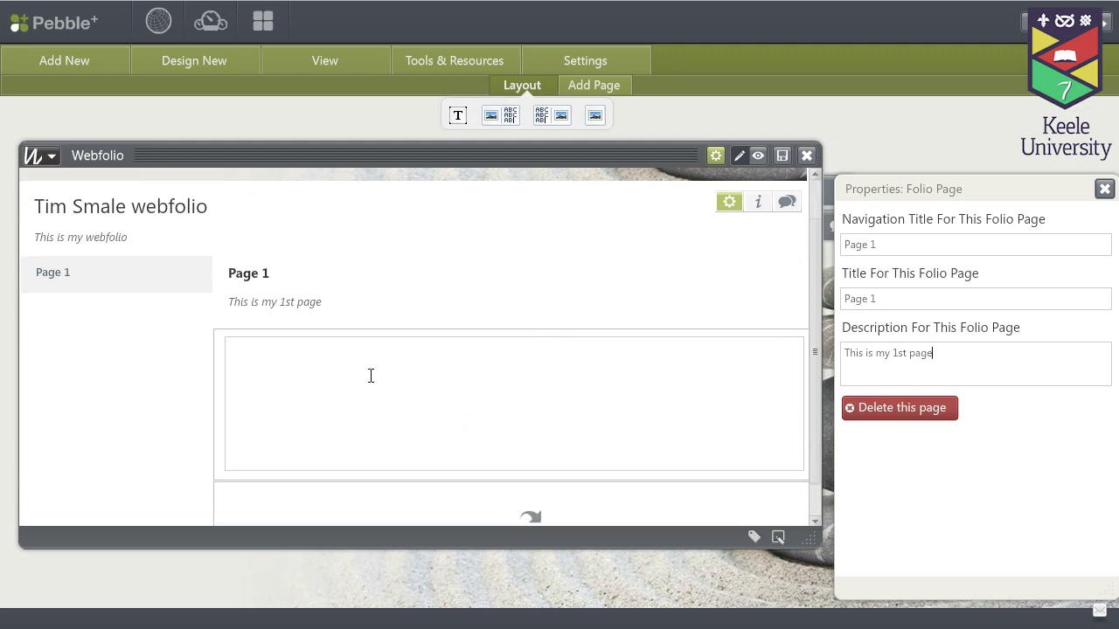
click(595, 374)
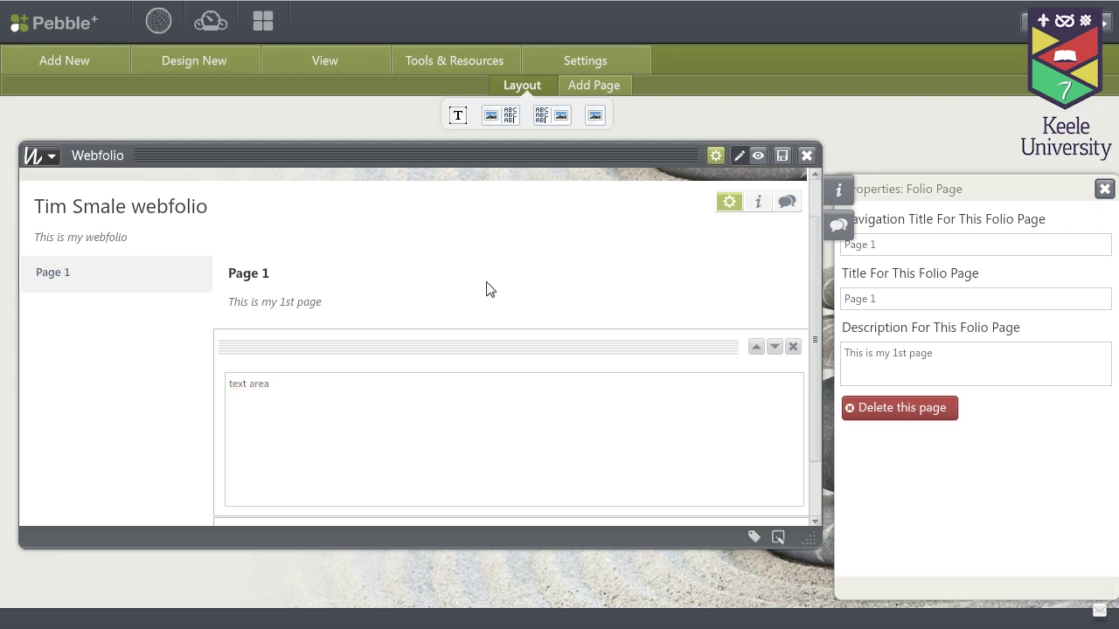
scroll(490, 288, down, 1)
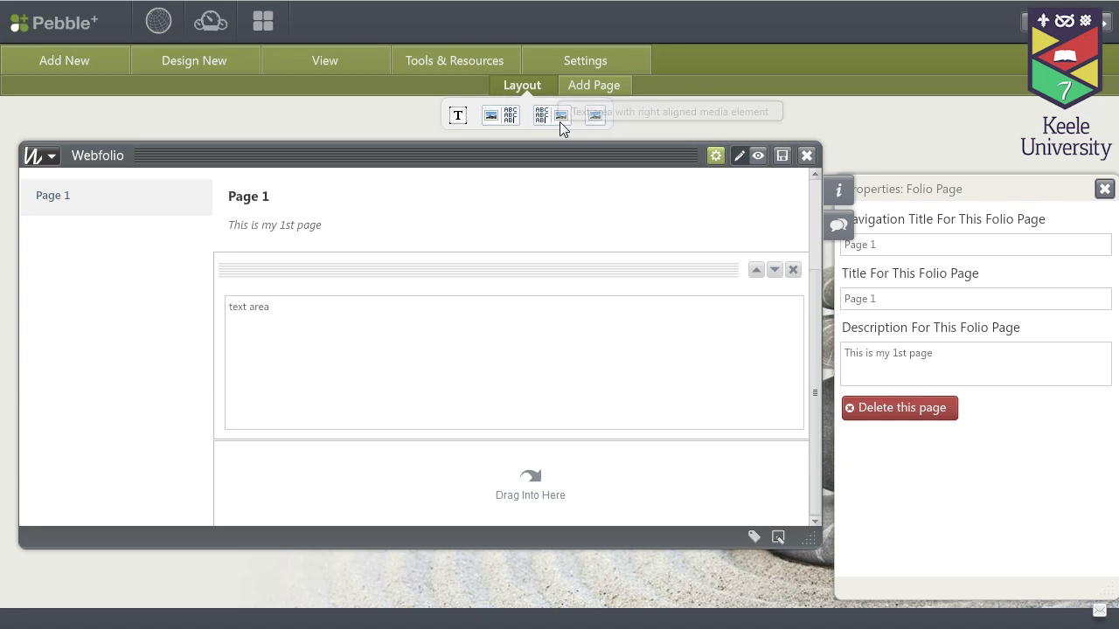
Add a left-aligned image-with-text block reading 'text' and bring up assets for its image
drag(520, 119, 512, 466)
scroll(511, 394, down, 3)
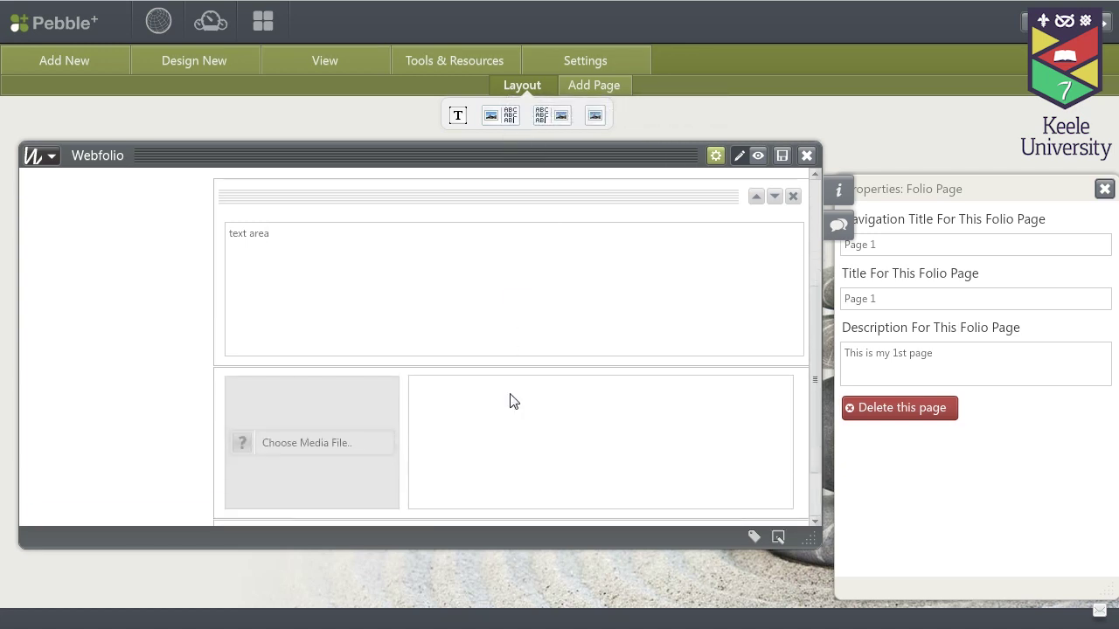
click(510, 377)
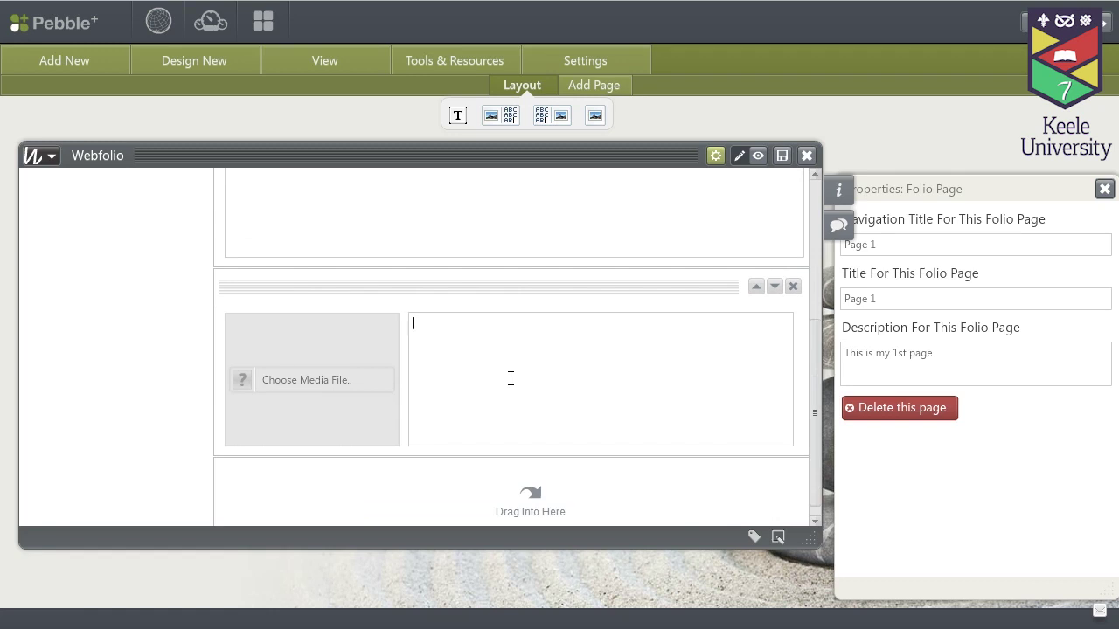
text(text)
click(251, 381)
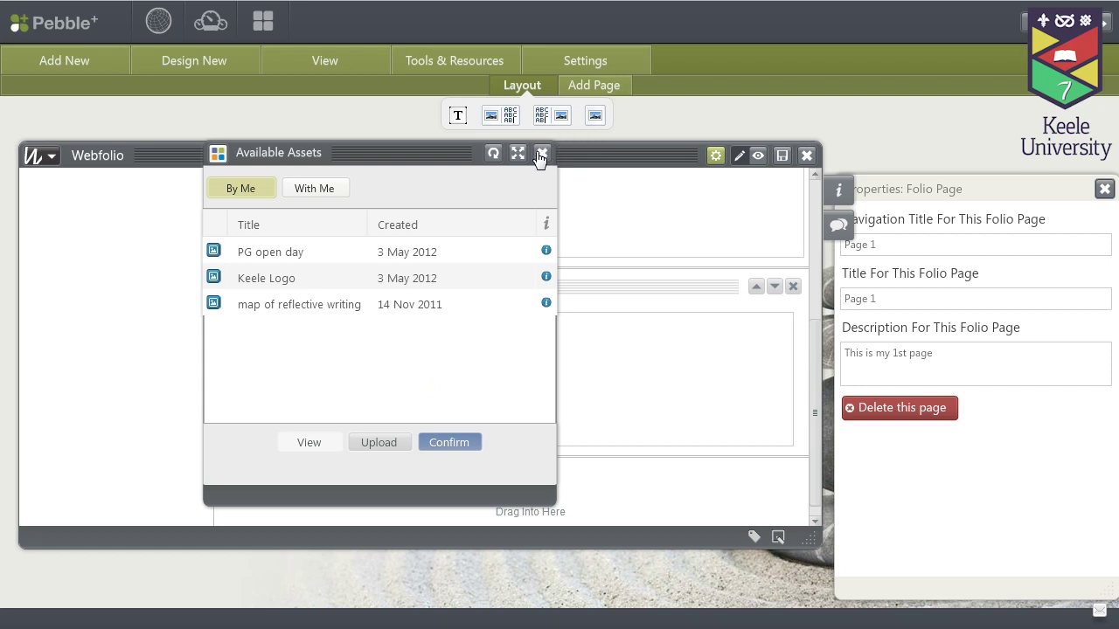
Insert the Keele Logo into the image-with-text block and into a new media block below it
click(251, 281)
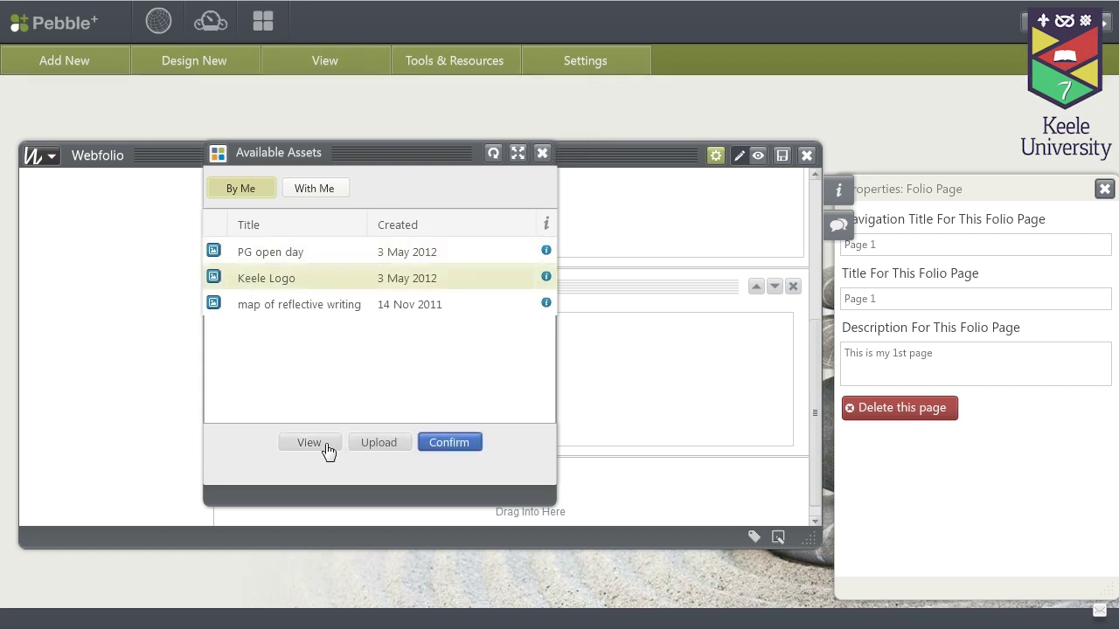
click(435, 453)
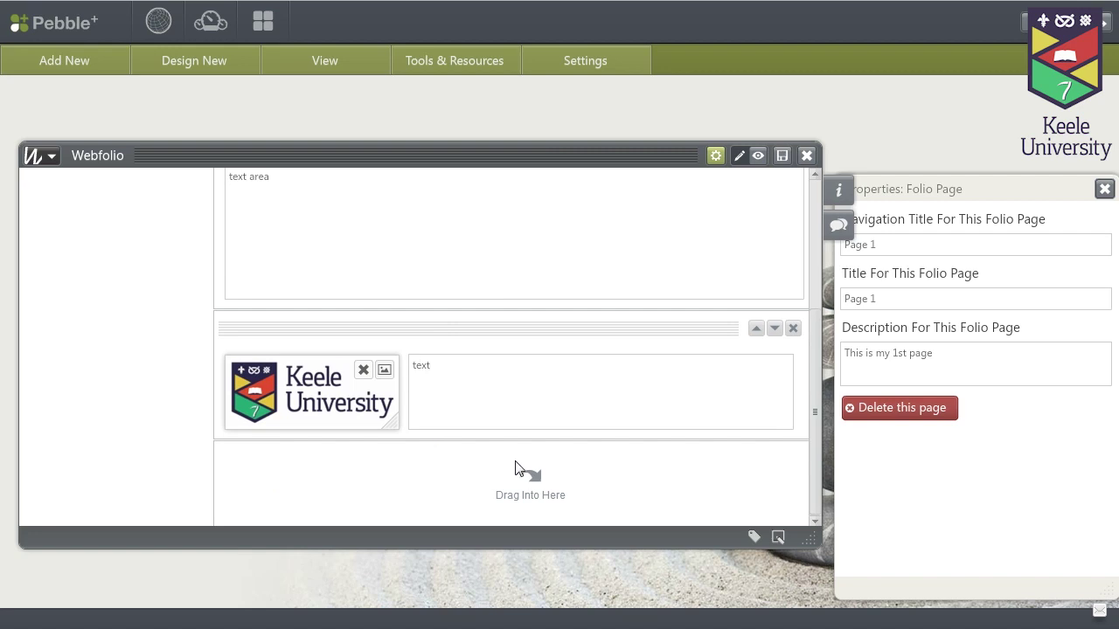
click(489, 478)
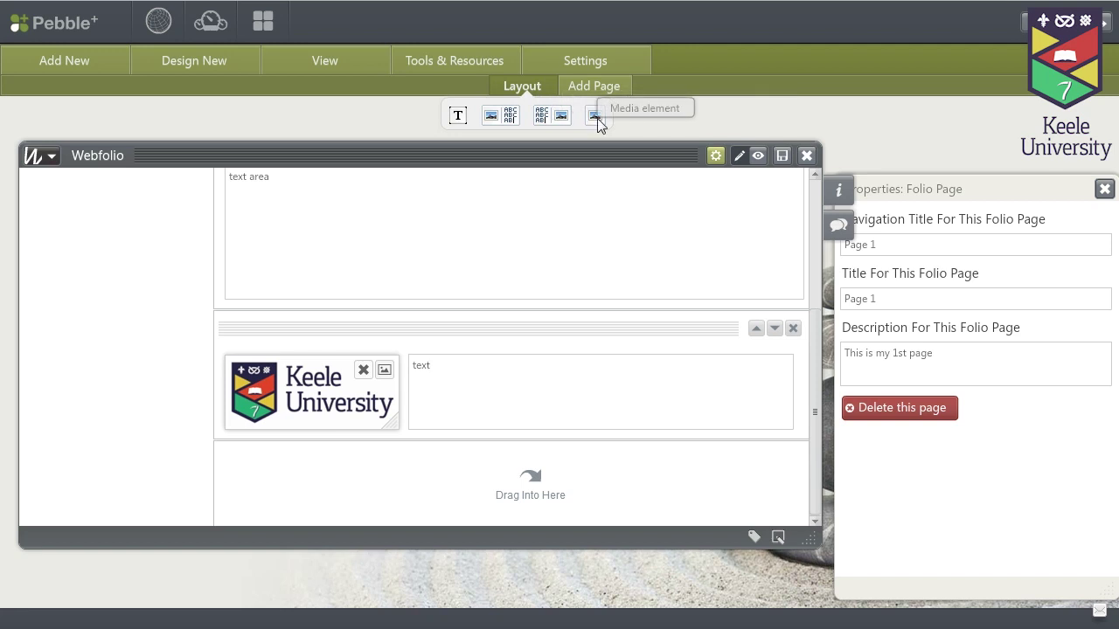
drag(597, 124, 542, 490)
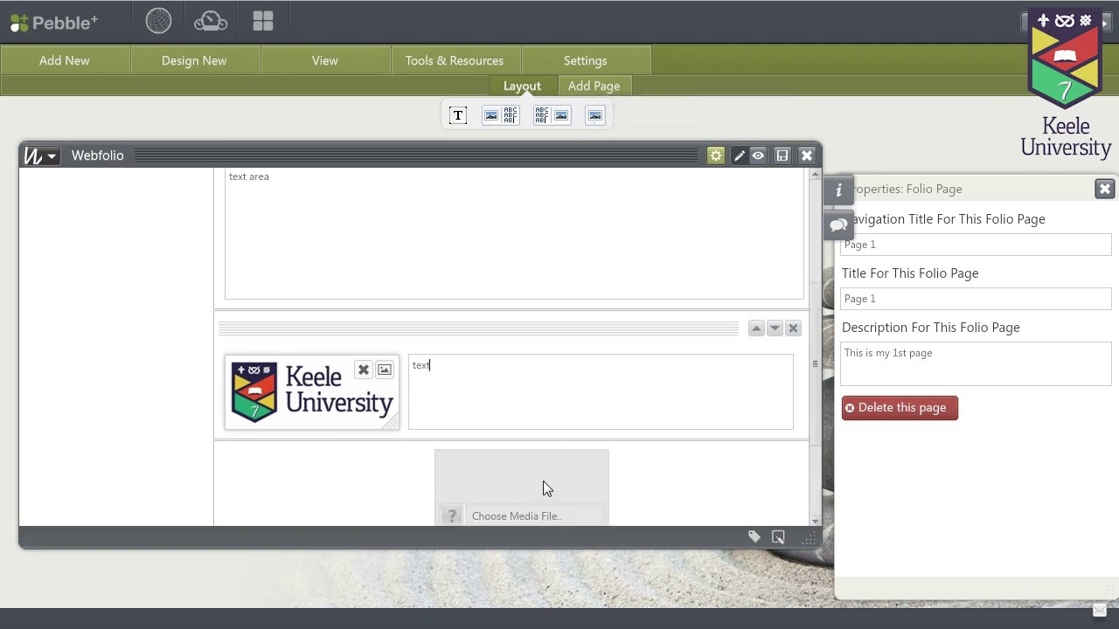
click(511, 516)
click(287, 287)
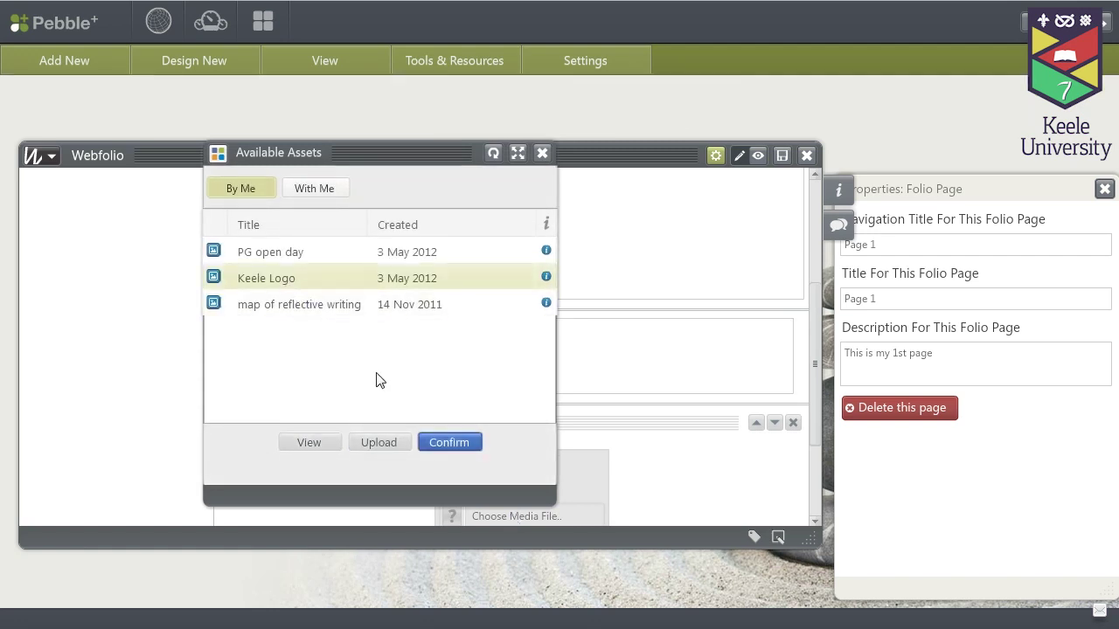
click(444, 444)
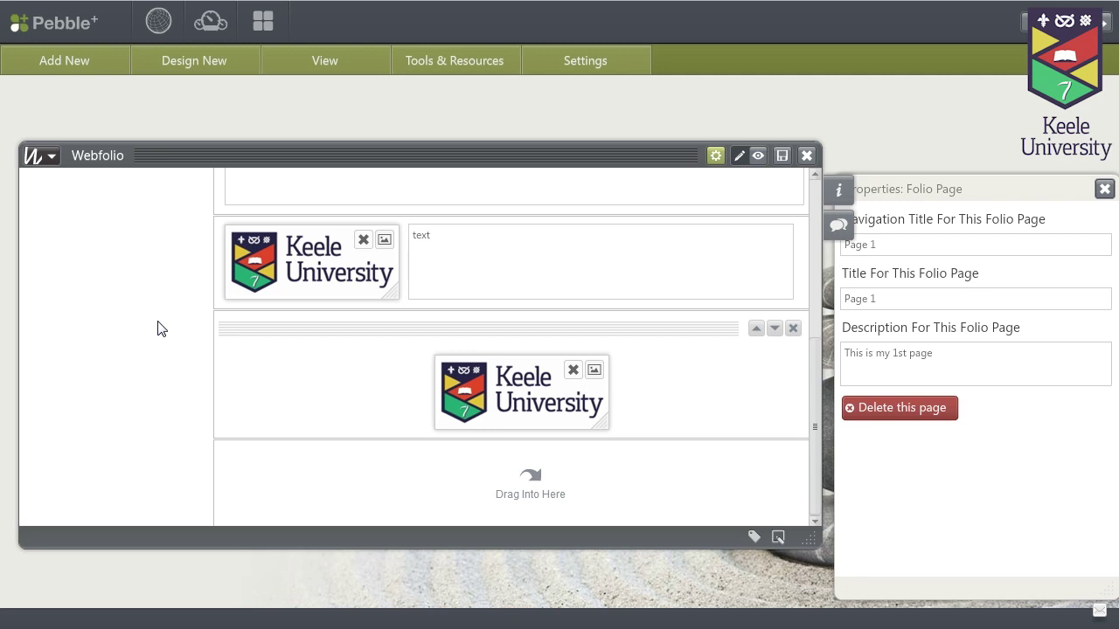
scroll(166, 359, up, 2)
Save the webfolio and preview Page 1's text block, logo-and-text block and standalone logo
scroll(170, 365, up, 4)
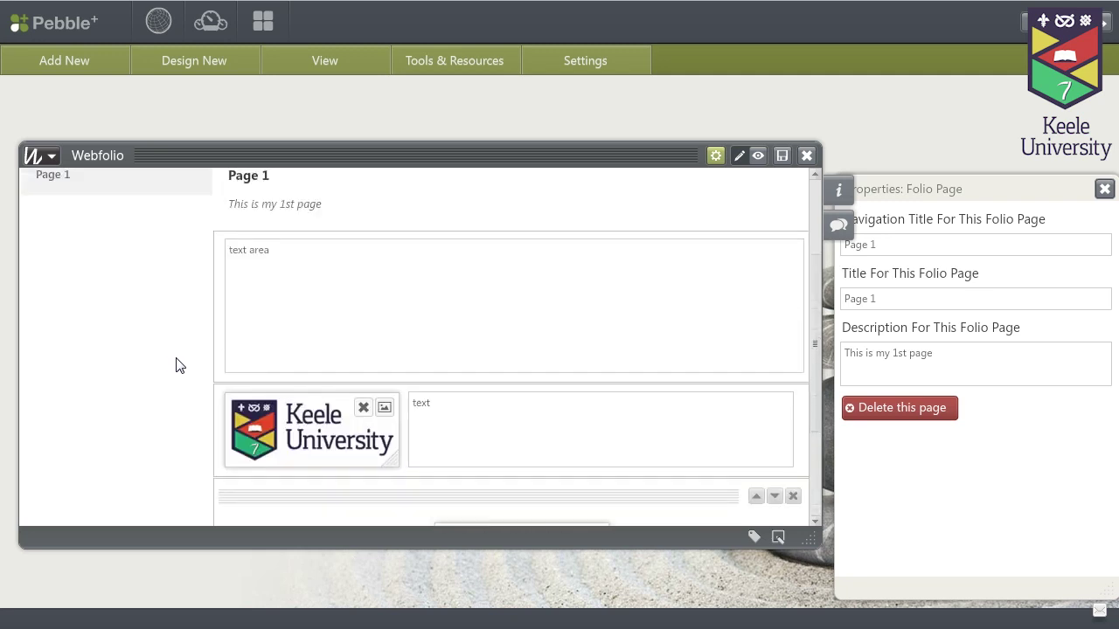
click(784, 160)
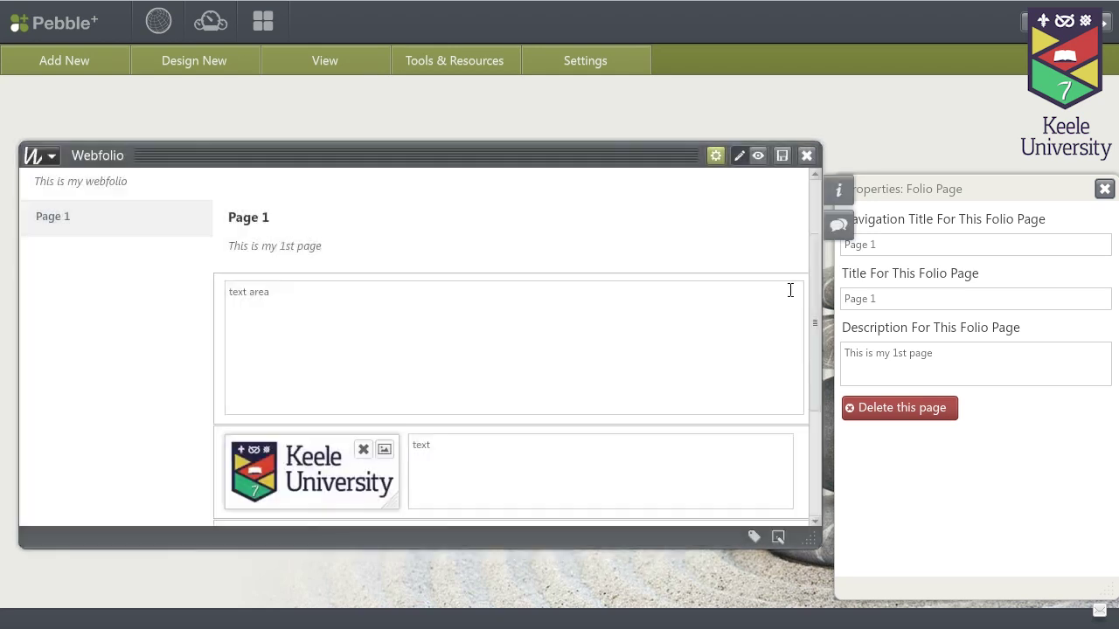
click(758, 159)
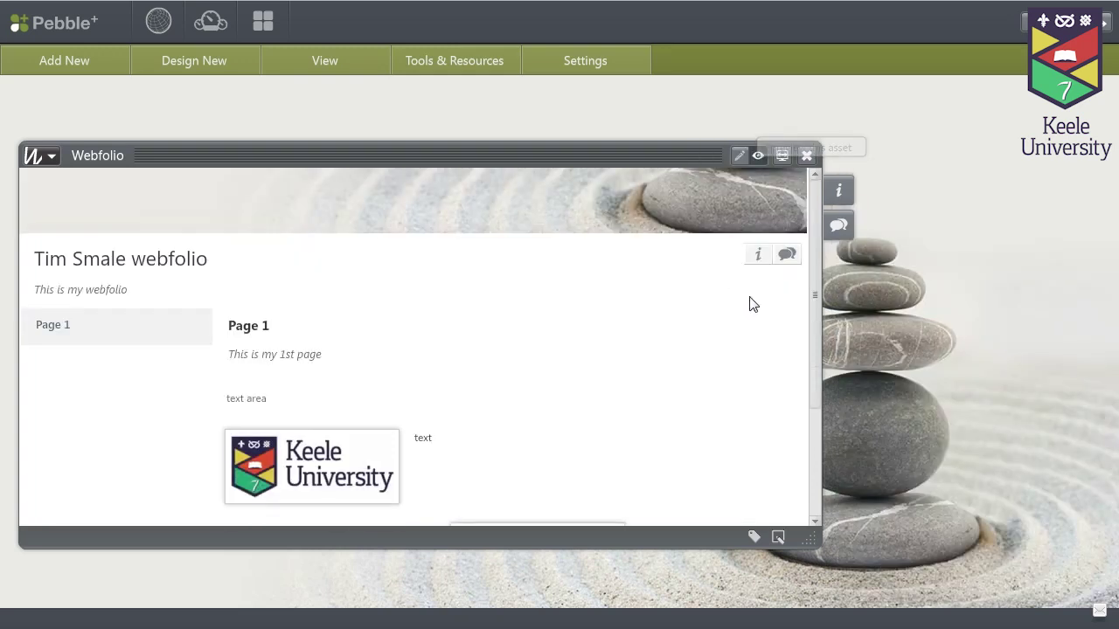
mouse_move(814, 237)
mouse_down()
mouse_move(814, 341)
mouse_move(812, 235)
mouse_up()
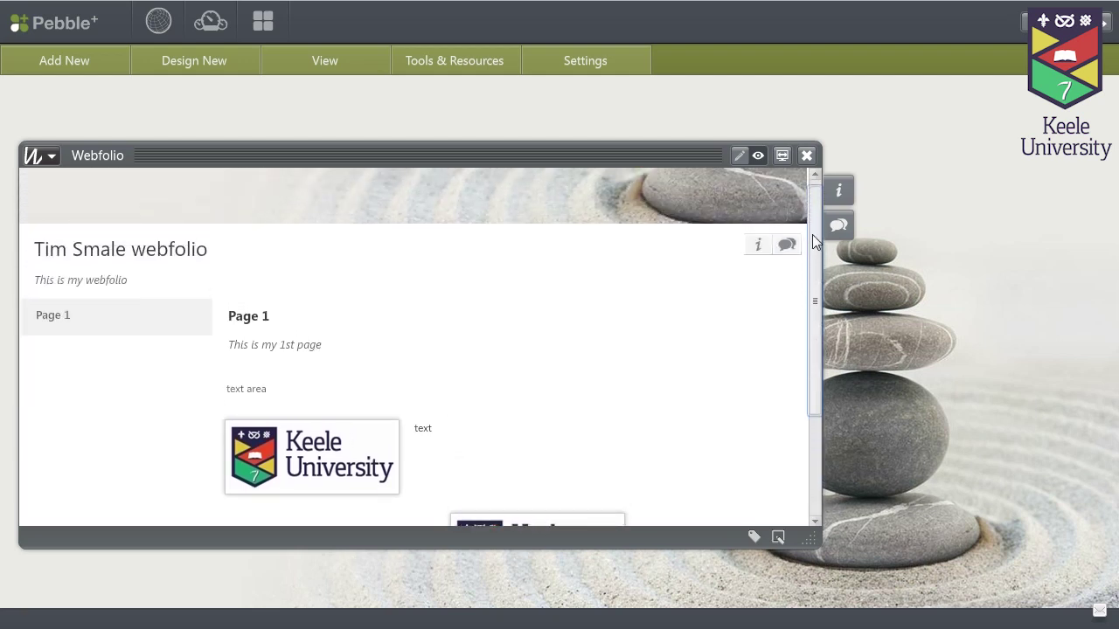
Back in edit mode, drag a blank New Page from Add Page below Page 1
click(738, 158)
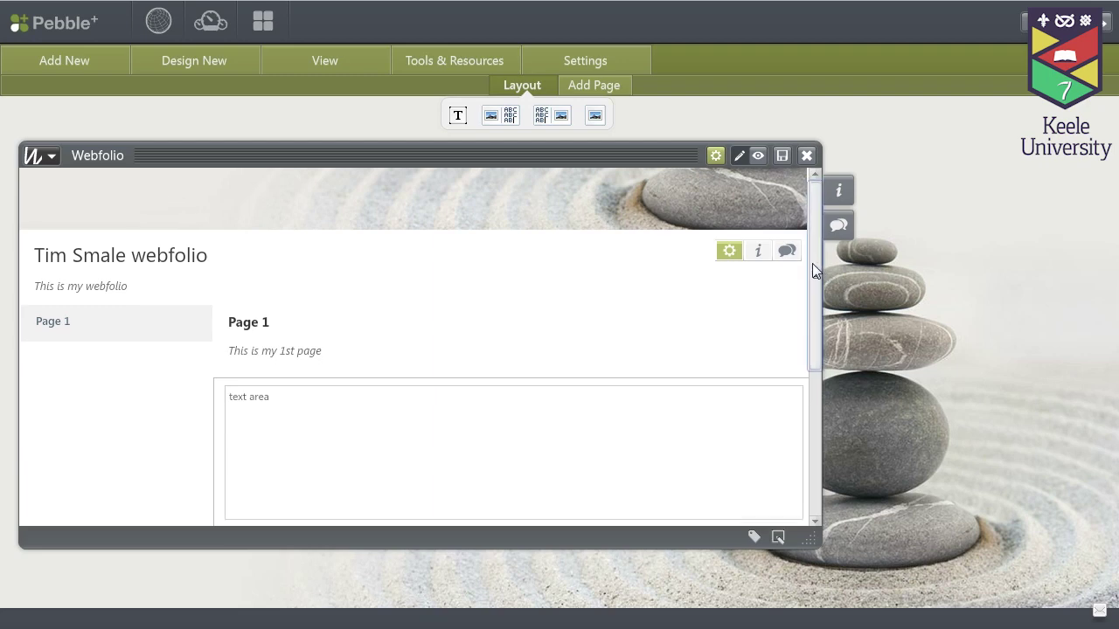
drag(812, 263, 806, 417)
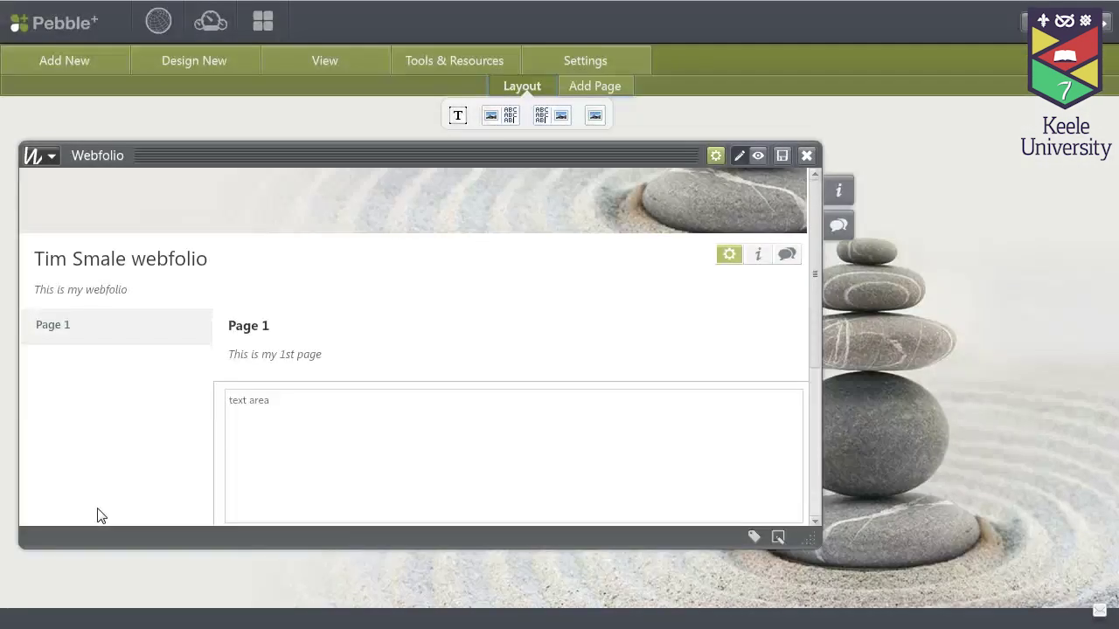
click(589, 87)
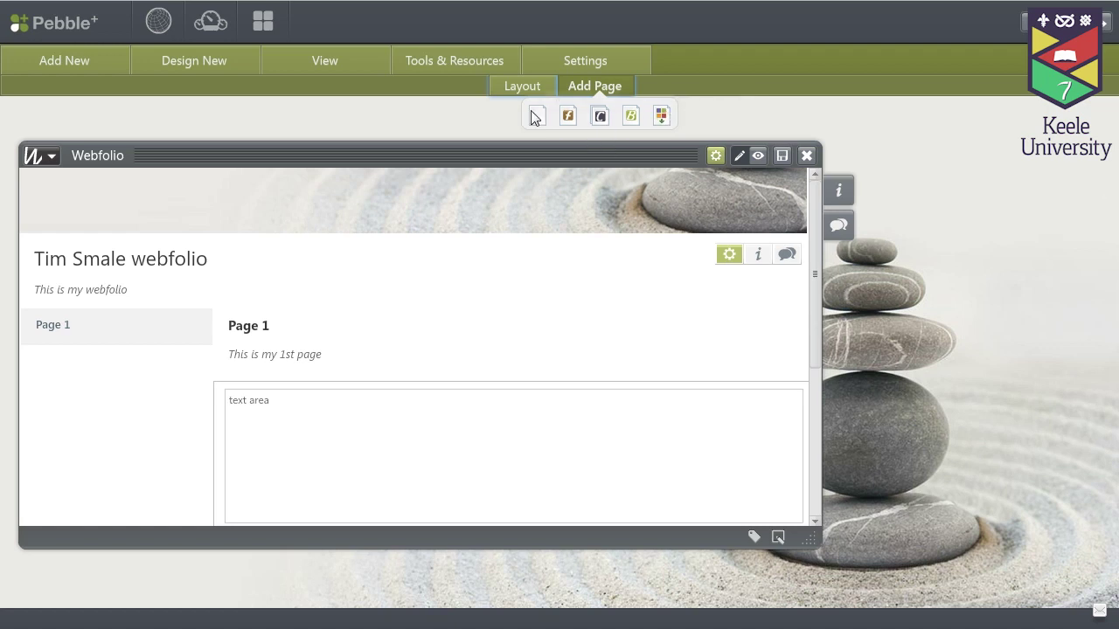
drag(537, 120, 499, 312)
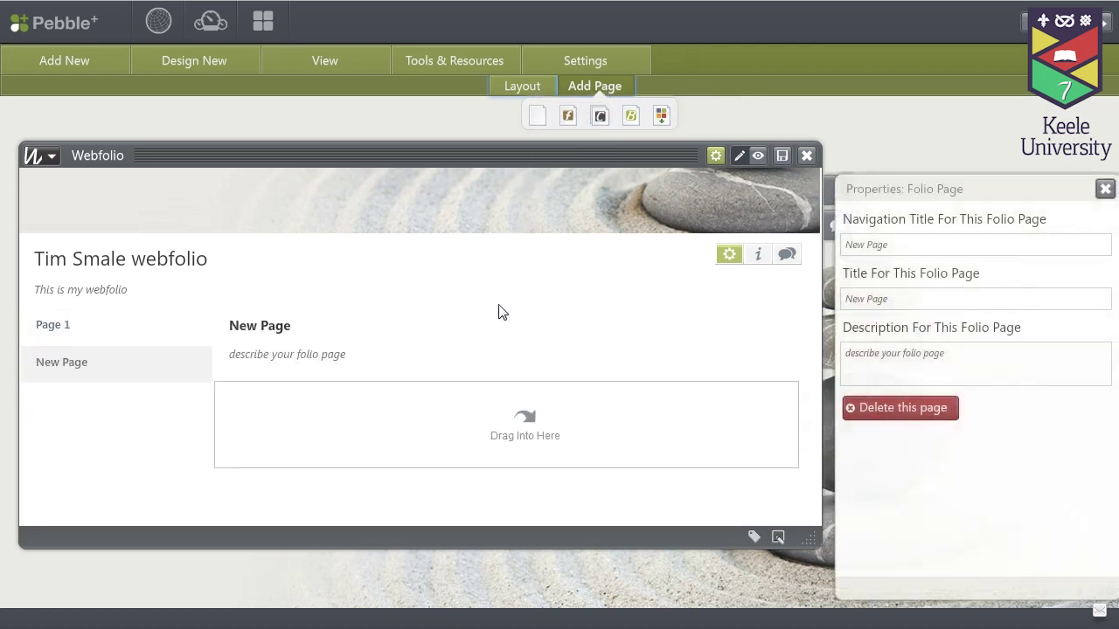
Set the new page's Navigation Title and Title to 'Page 2' and its Description to 'abc'
click(901, 244)
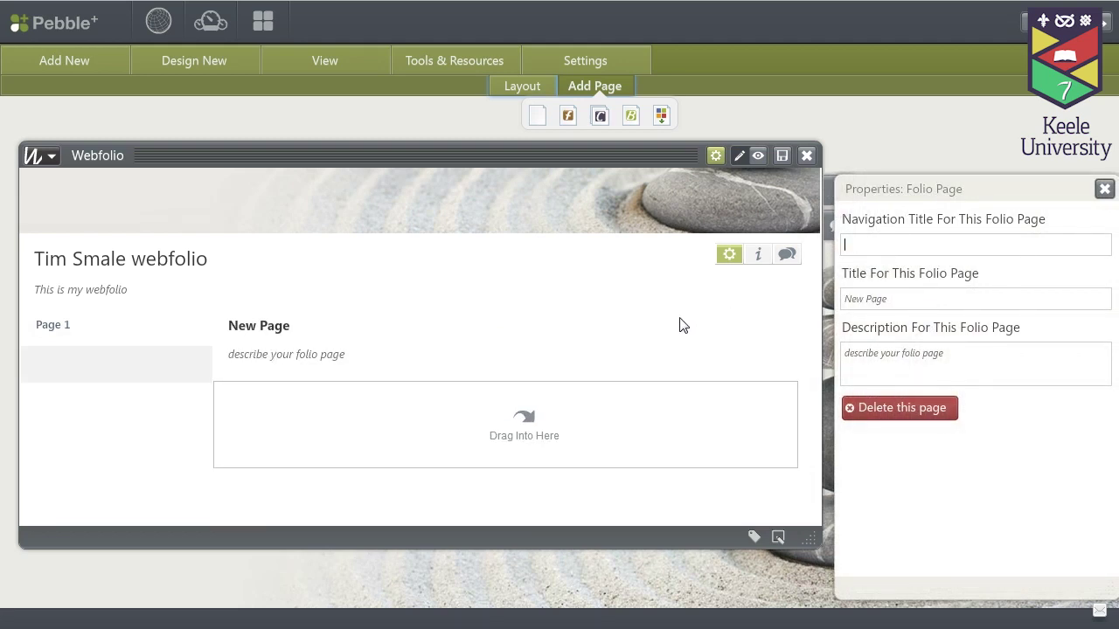
text(Page 2)
key(Tab)
text(P)
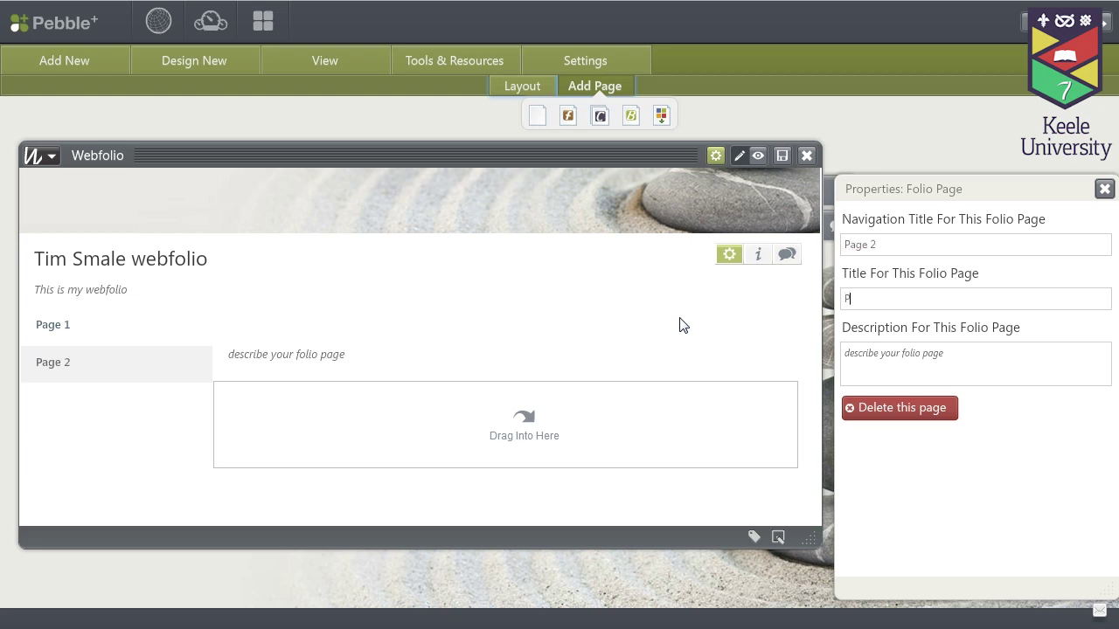
text(age 2)
click(871, 356)
text(abc)
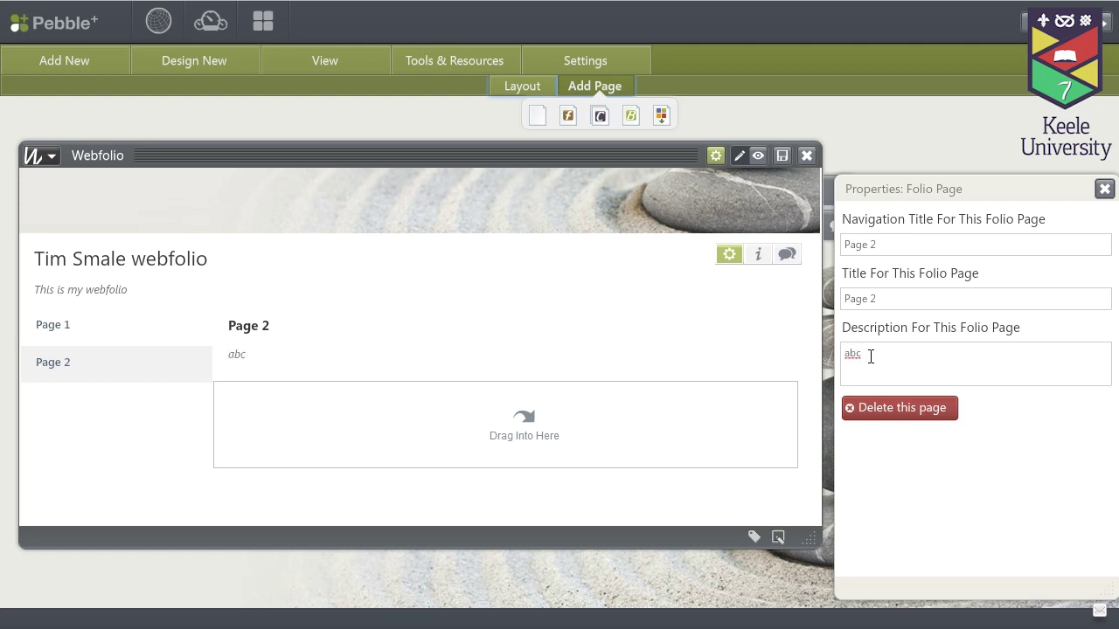
click(524, 92)
drag(458, 116, 455, 443)
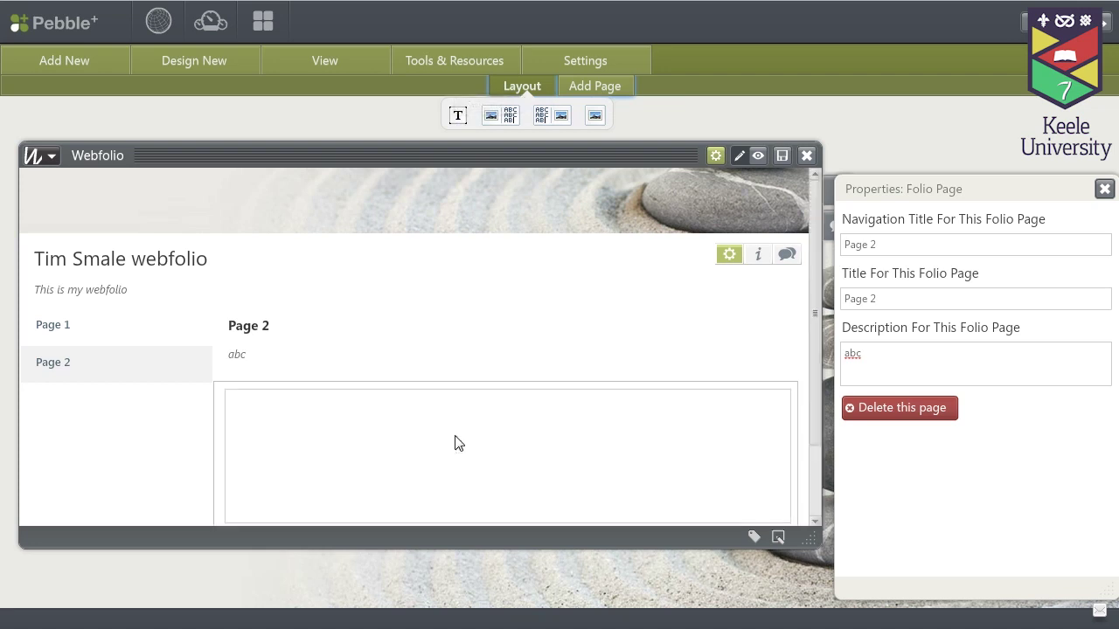
text(ex)
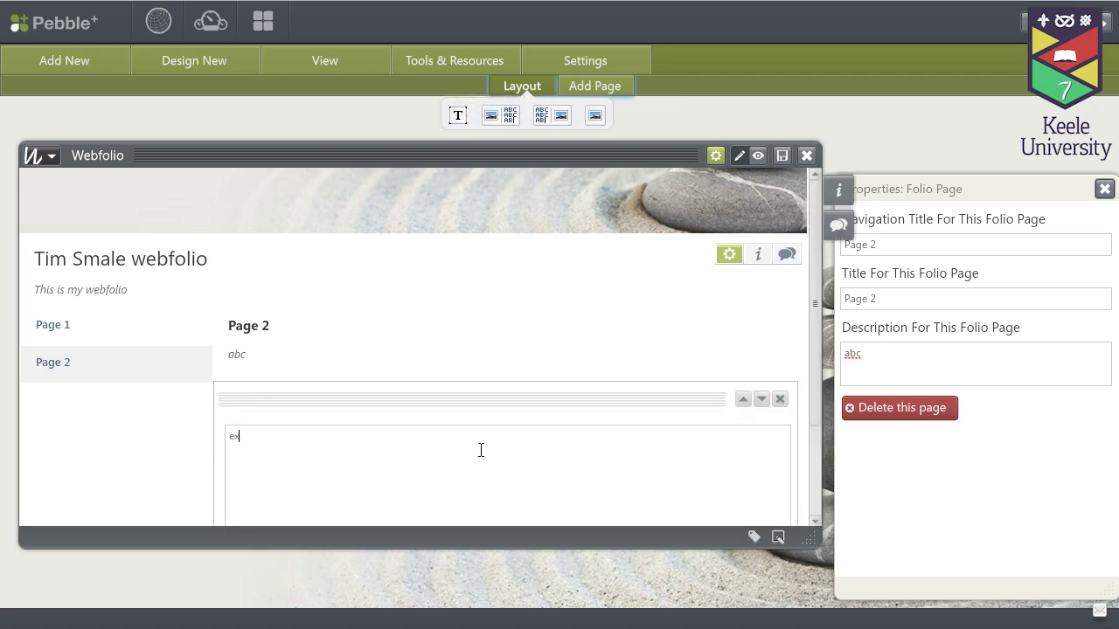
text(ample)
scroll(484, 367, down, 1)
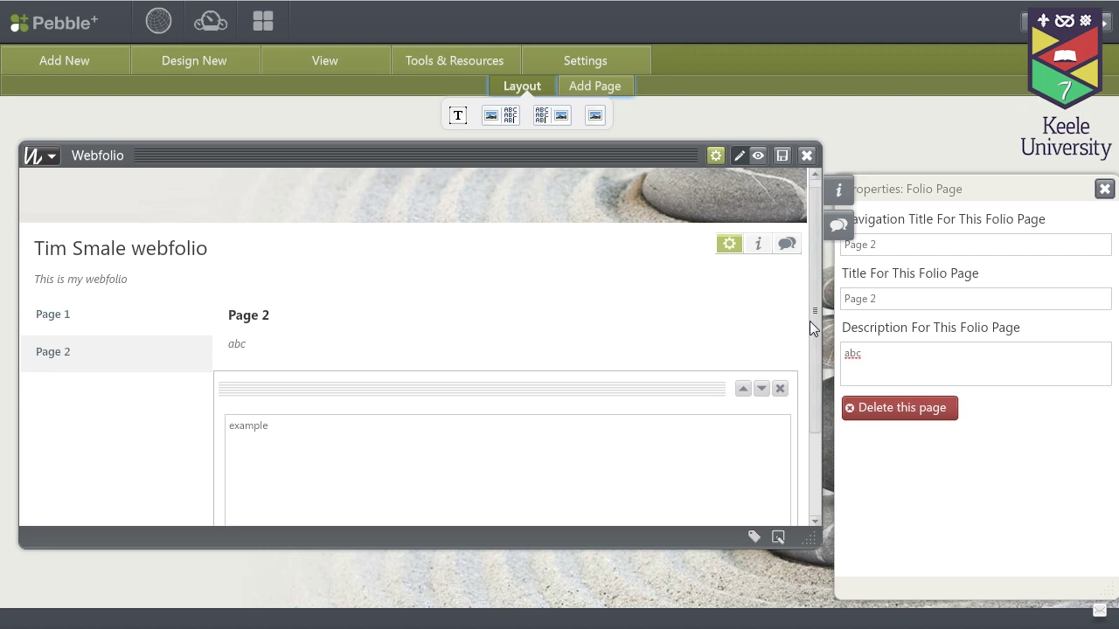
drag(809, 320, 812, 402)
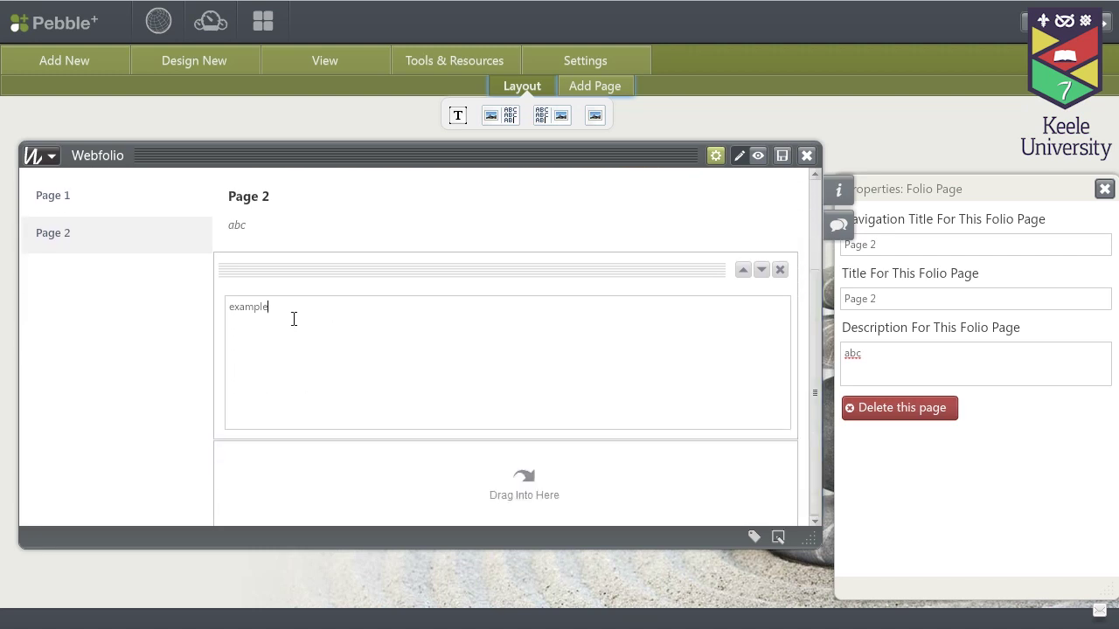
drag(293, 319, 230, 312)
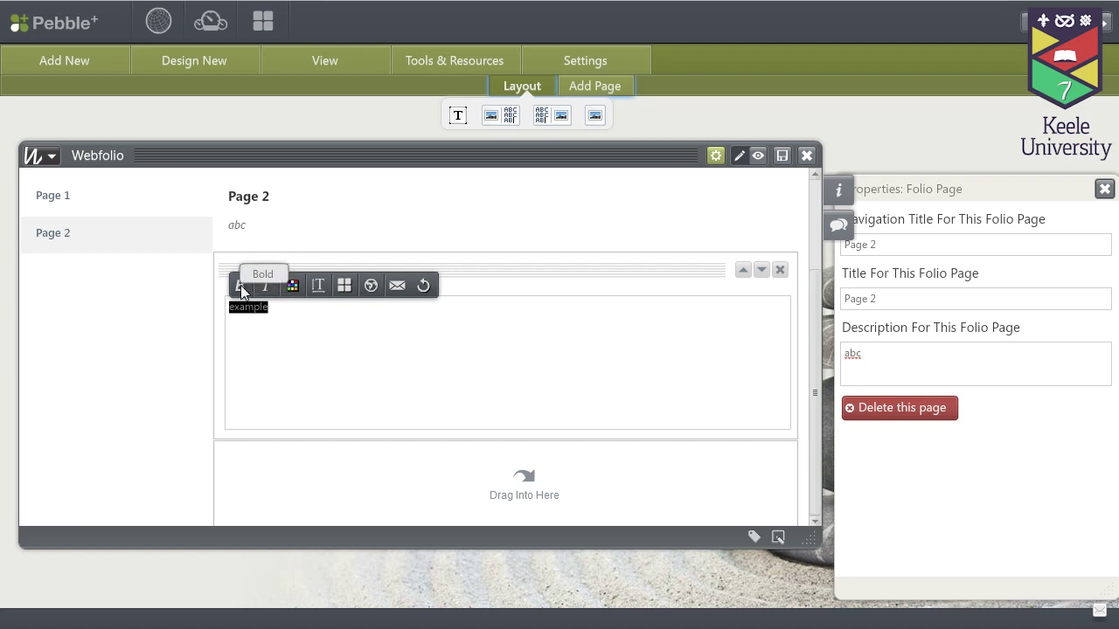
click(320, 286)
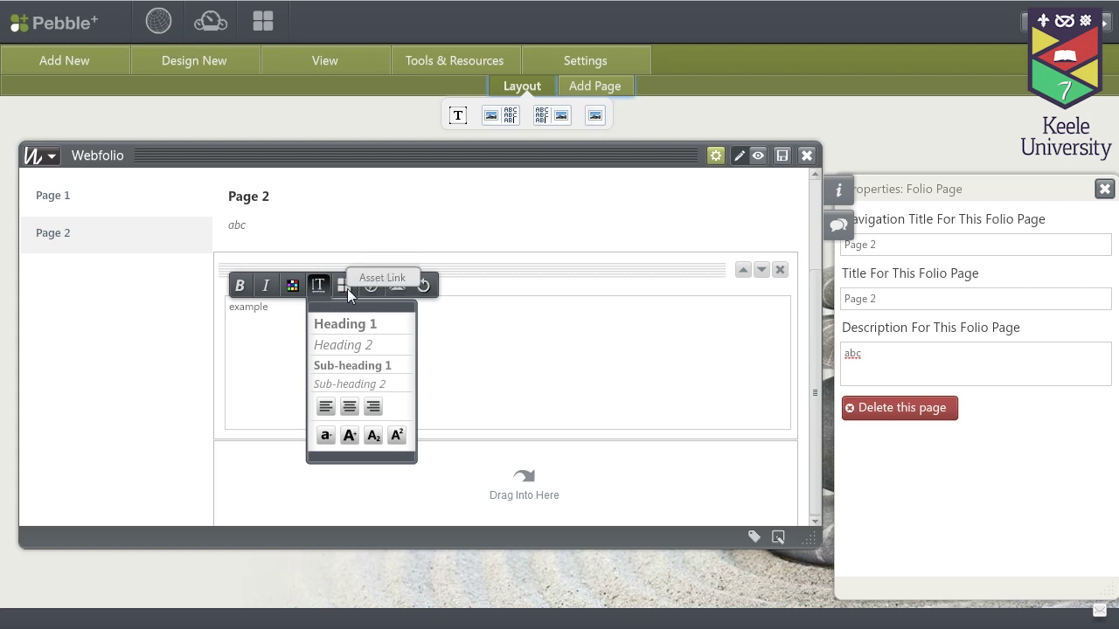
click(320, 288)
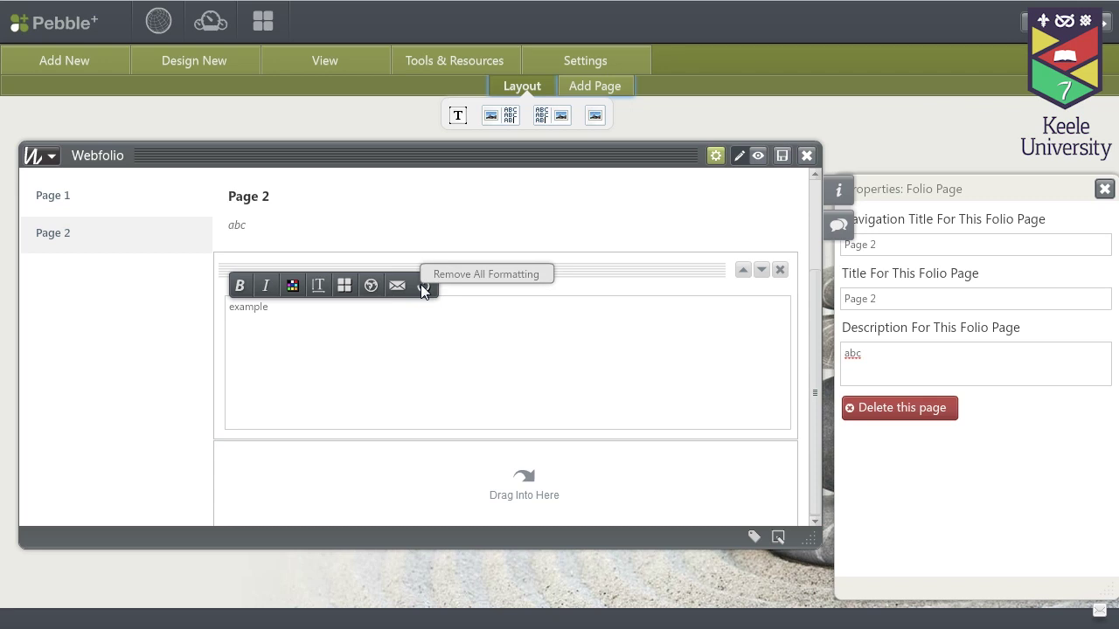
Make the word 'example' on Page 2 an asset link to the Example post
click(344, 286)
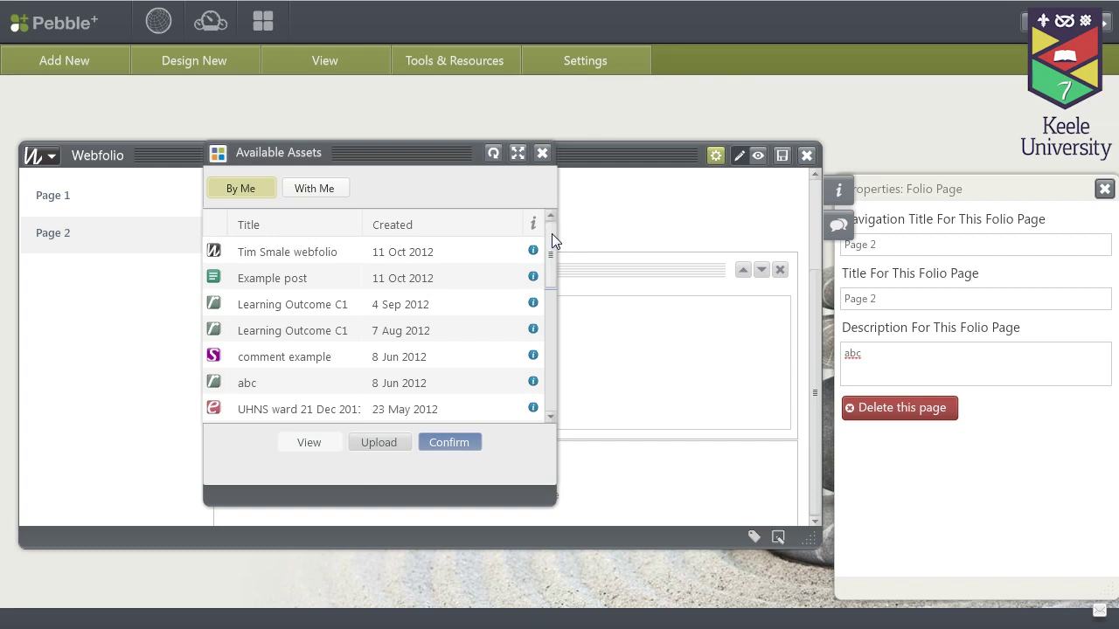
mouse_move(552, 233)
mouse_down()
mouse_move(545, 314)
mouse_move(552, 221)
mouse_up()
click(259, 285)
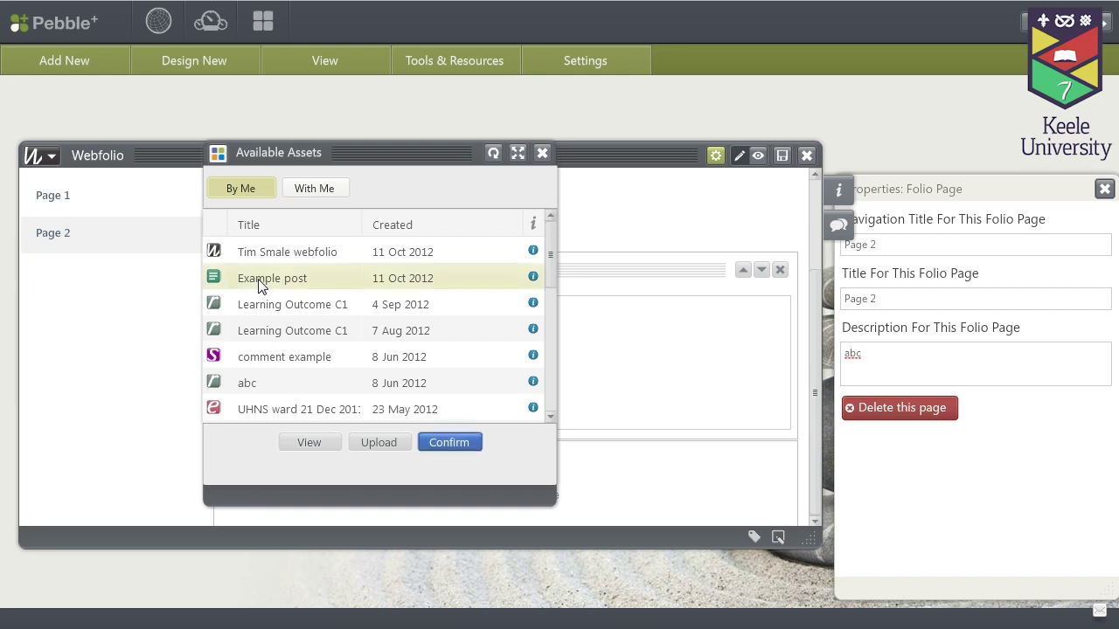
click(448, 444)
click(405, 377)
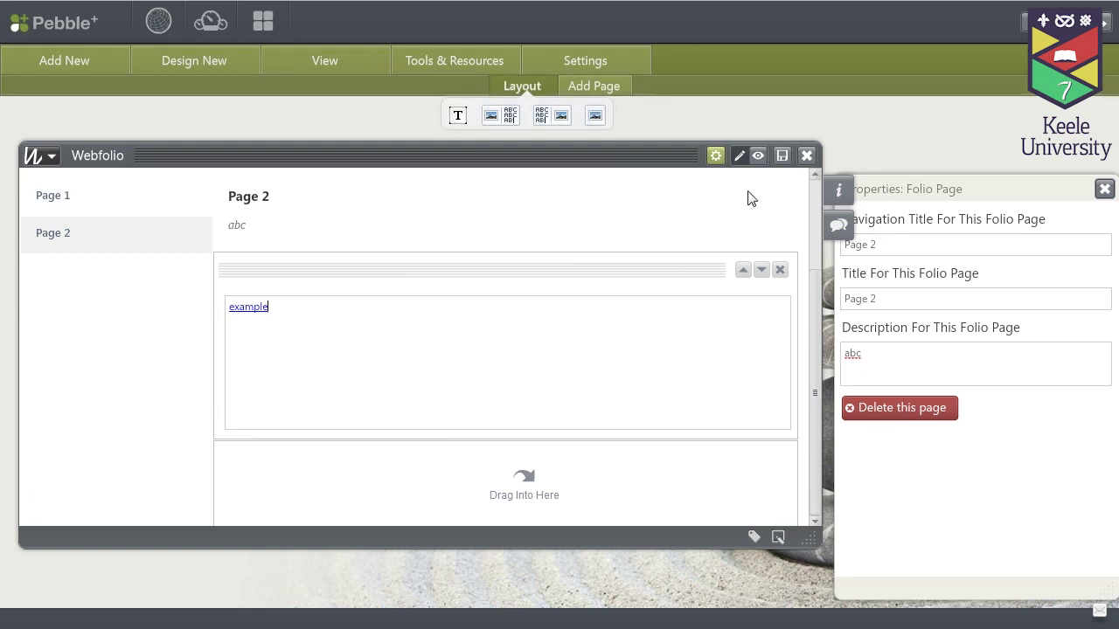
Preview Page 1 and Page 2, follow the 'example' link to Example post, then close it
click(758, 155)
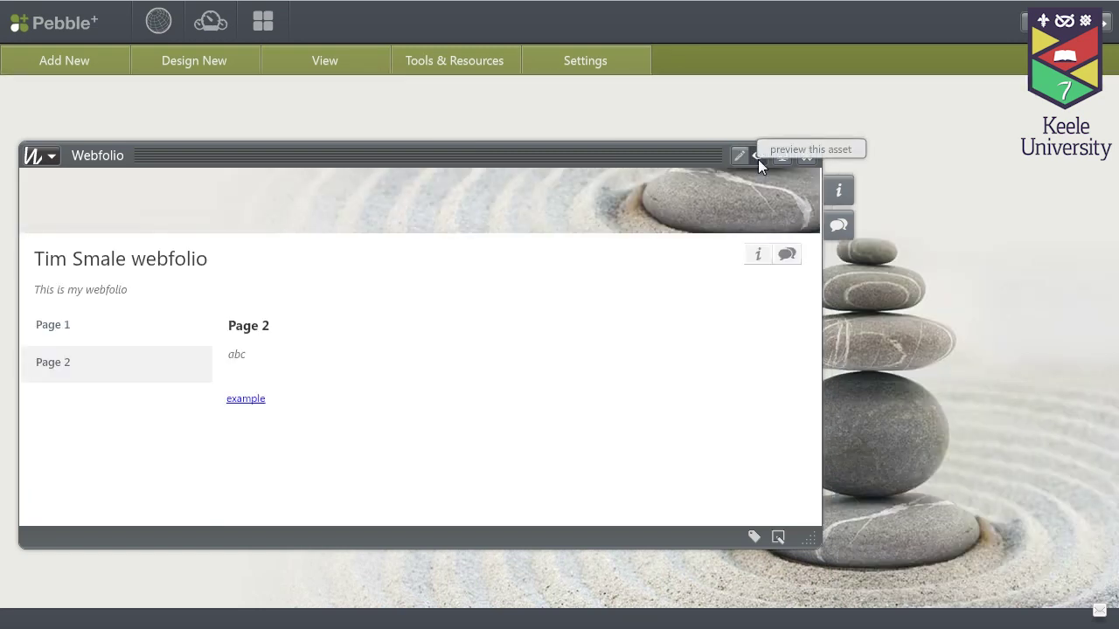
click(56, 329)
click(62, 368)
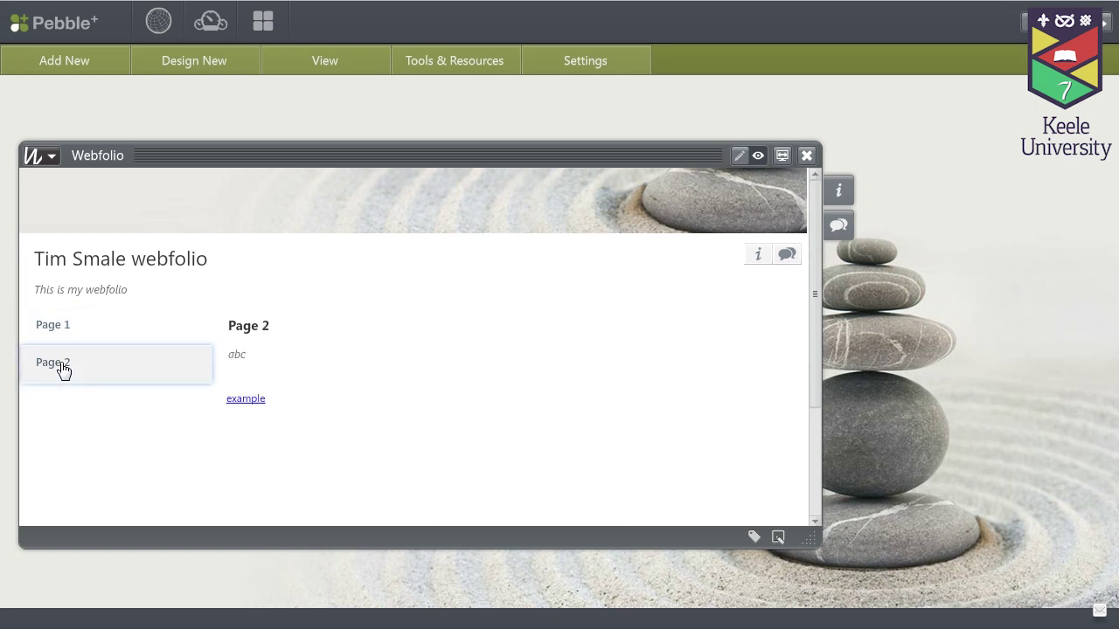
click(61, 330)
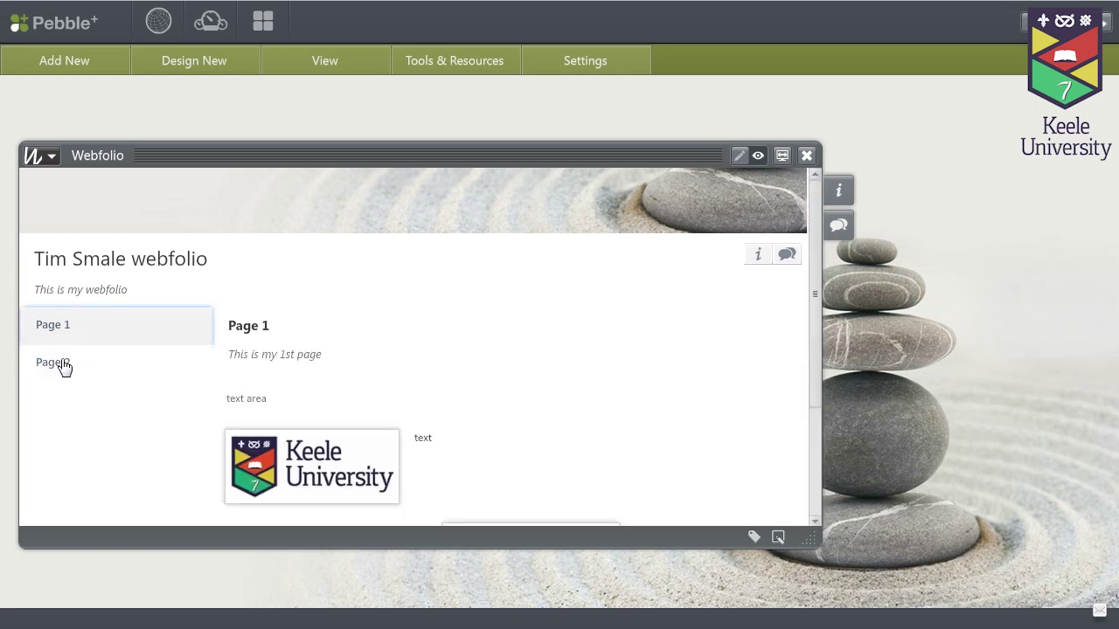
click(63, 369)
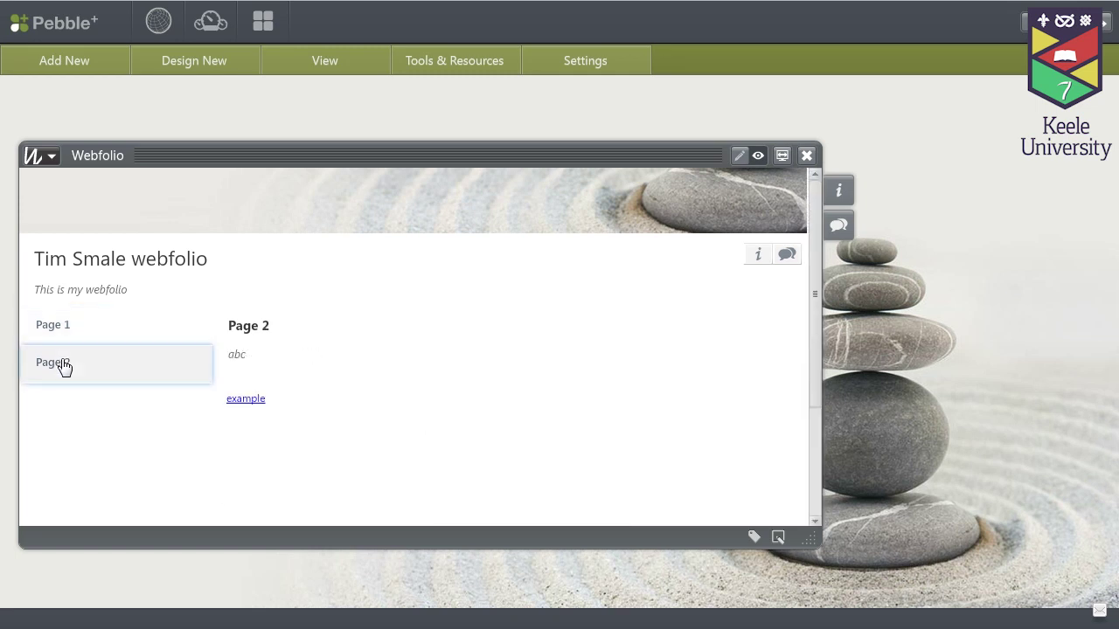
click(254, 404)
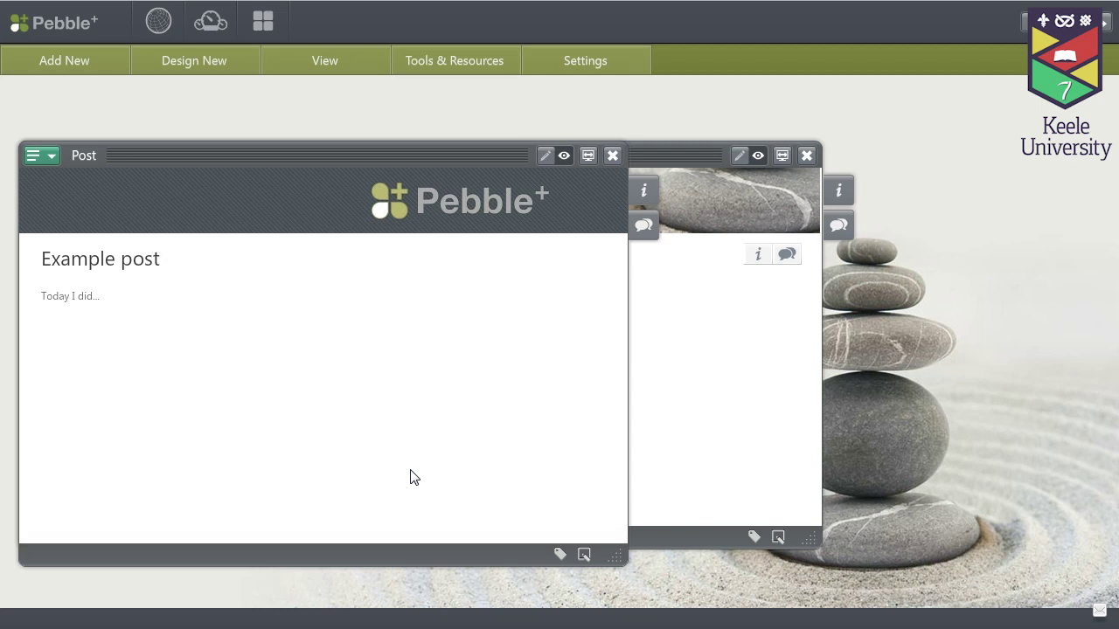
click(613, 159)
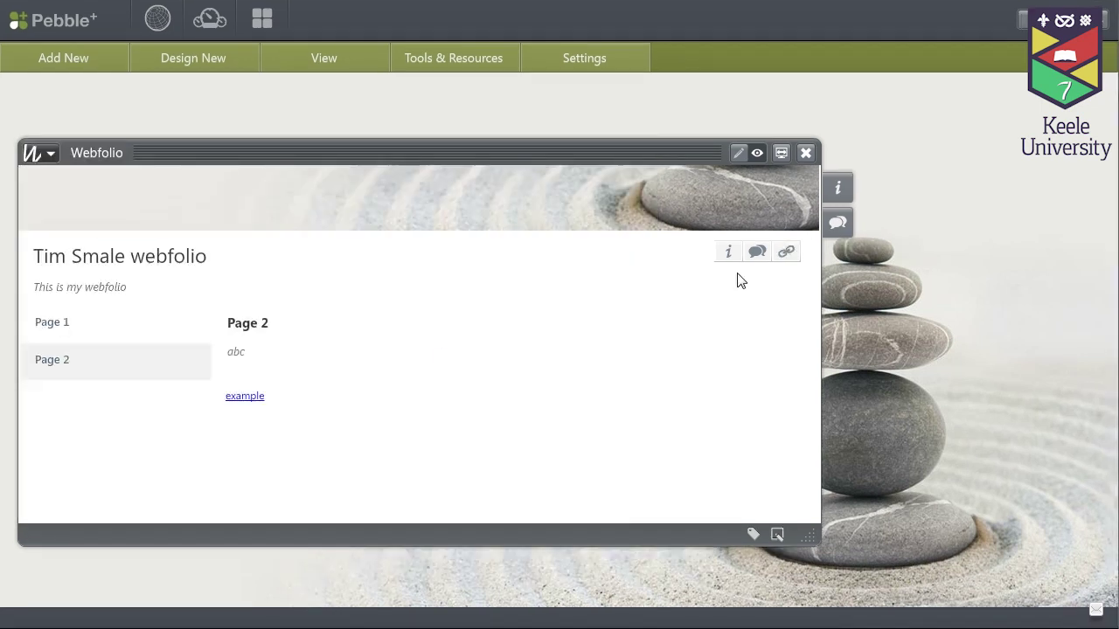
Back in edit mode, add an Existing Asset page using My Reflection, viewing it before confirming
click(734, 151)
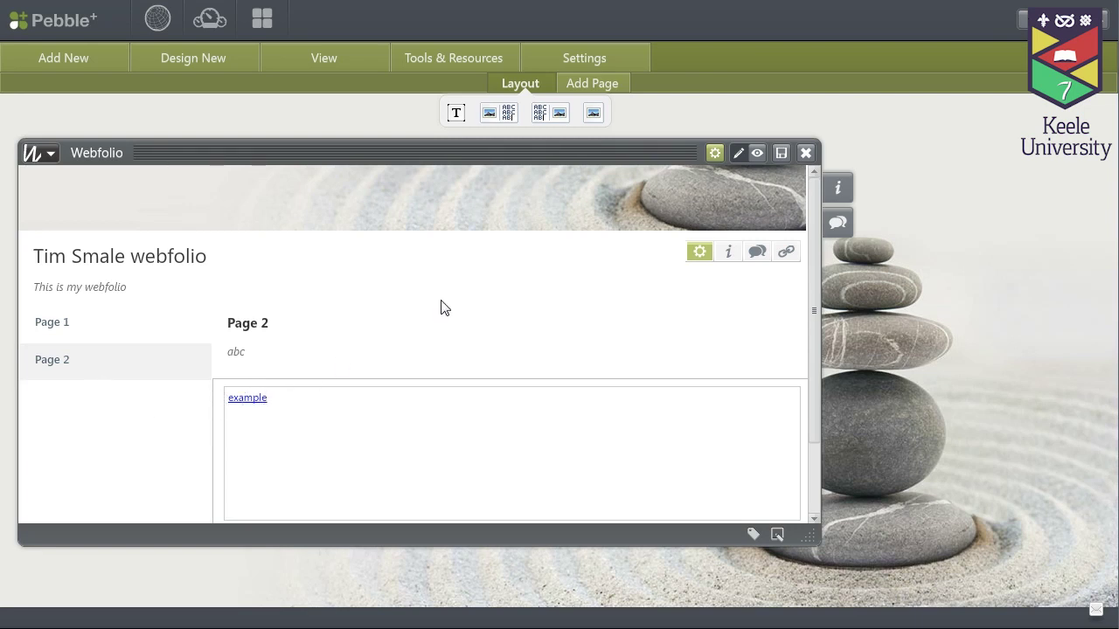
click(592, 84)
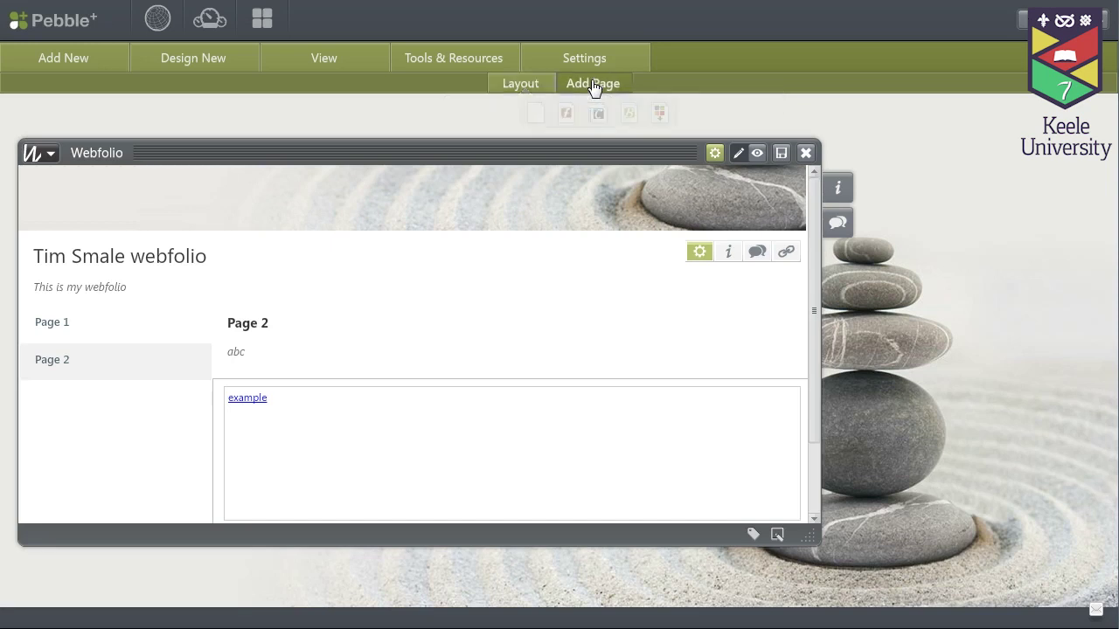
drag(660, 111, 137, 442)
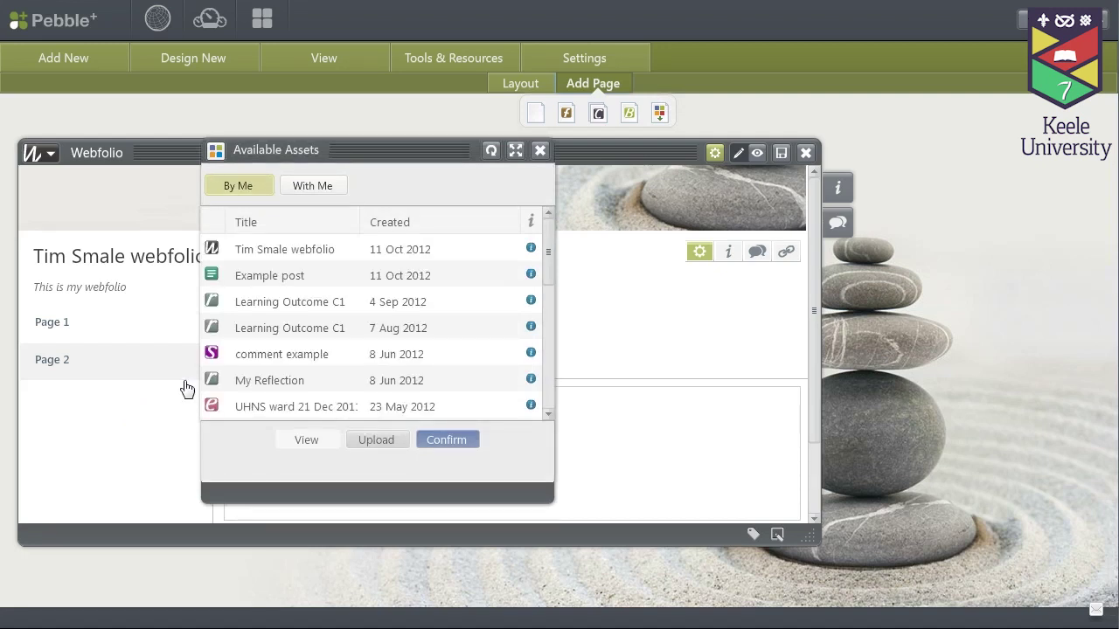
click(252, 386)
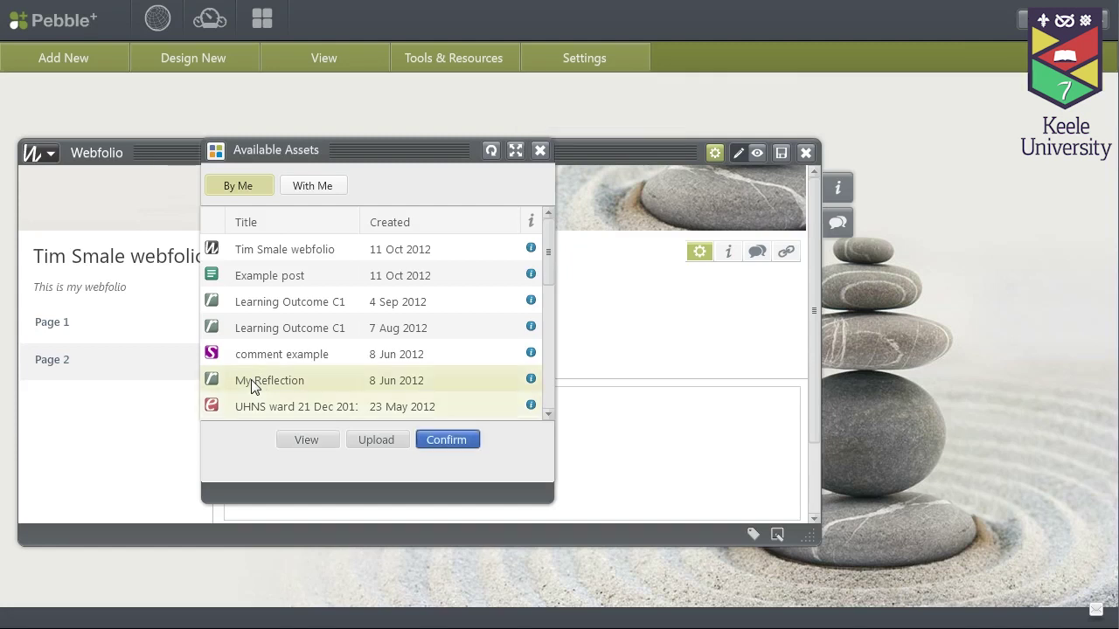
click(323, 446)
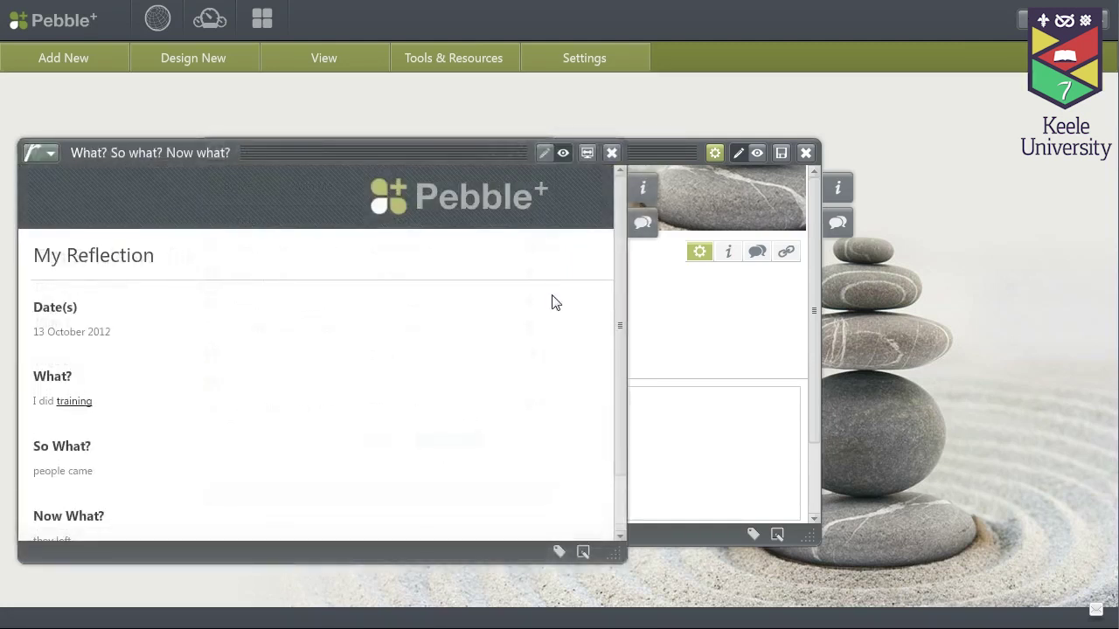
click(609, 153)
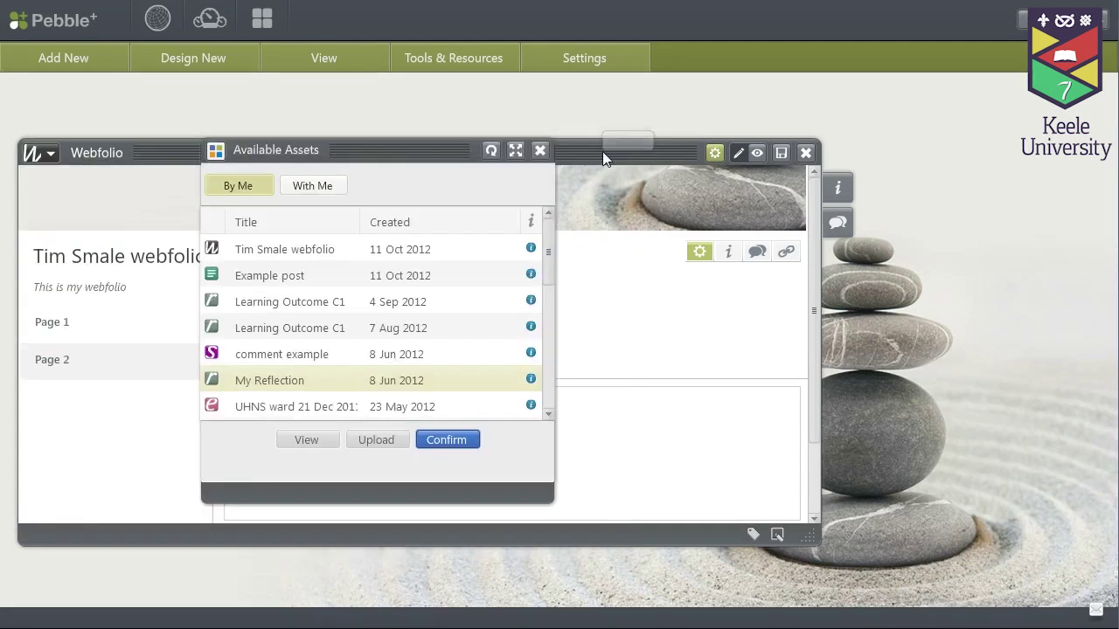
click(446, 440)
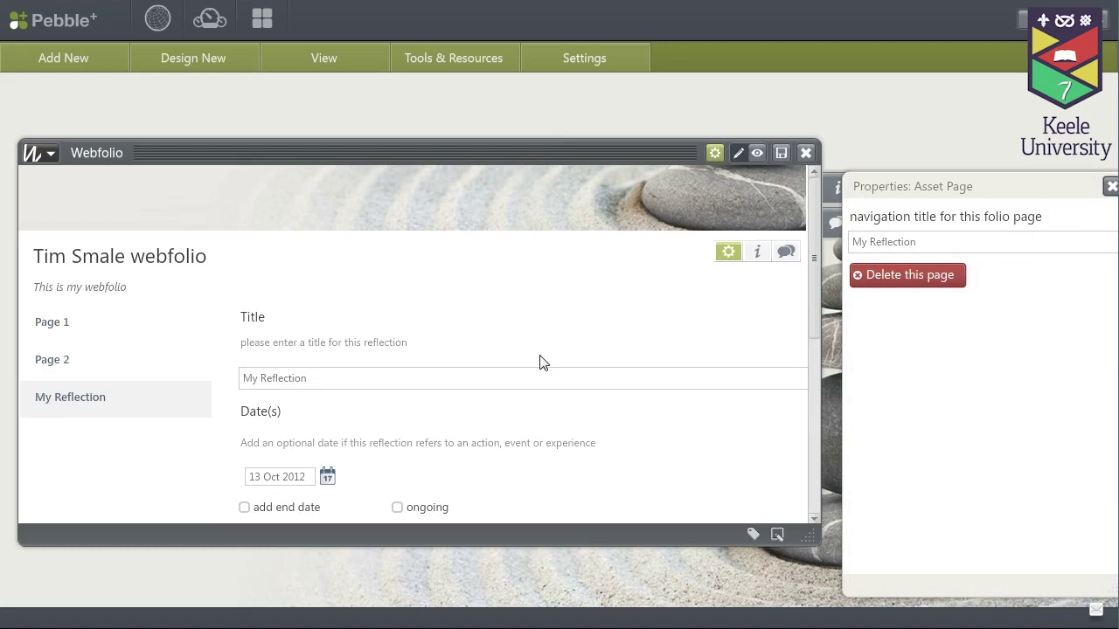
Preview the webfolio, checking Page 2 and the new My Reflection page
drag(819, 264, 819, 305)
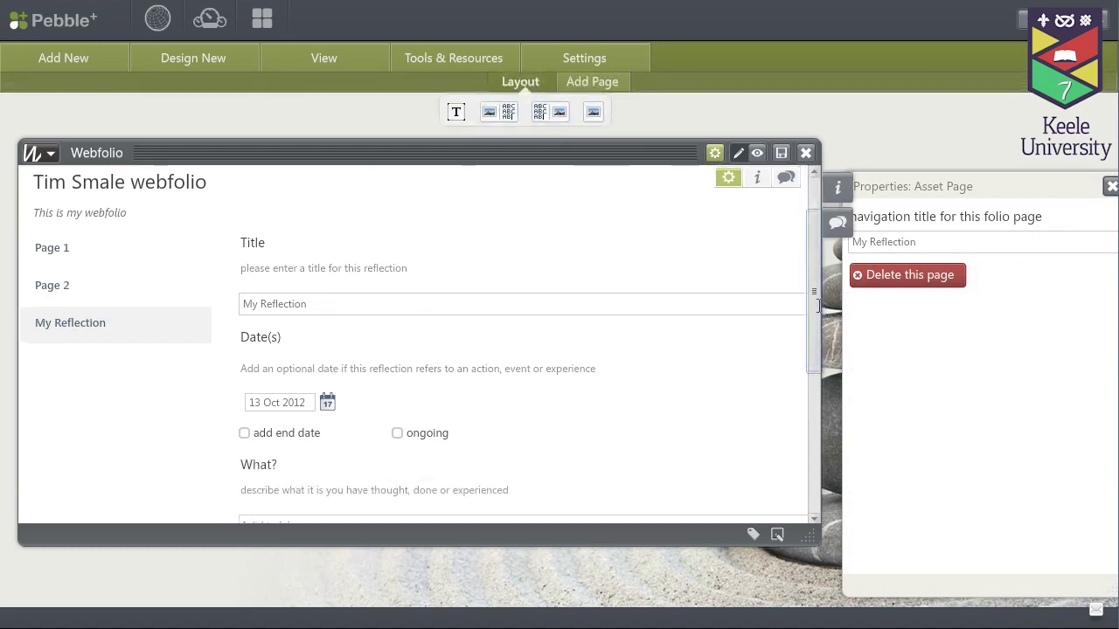
click(450, 312)
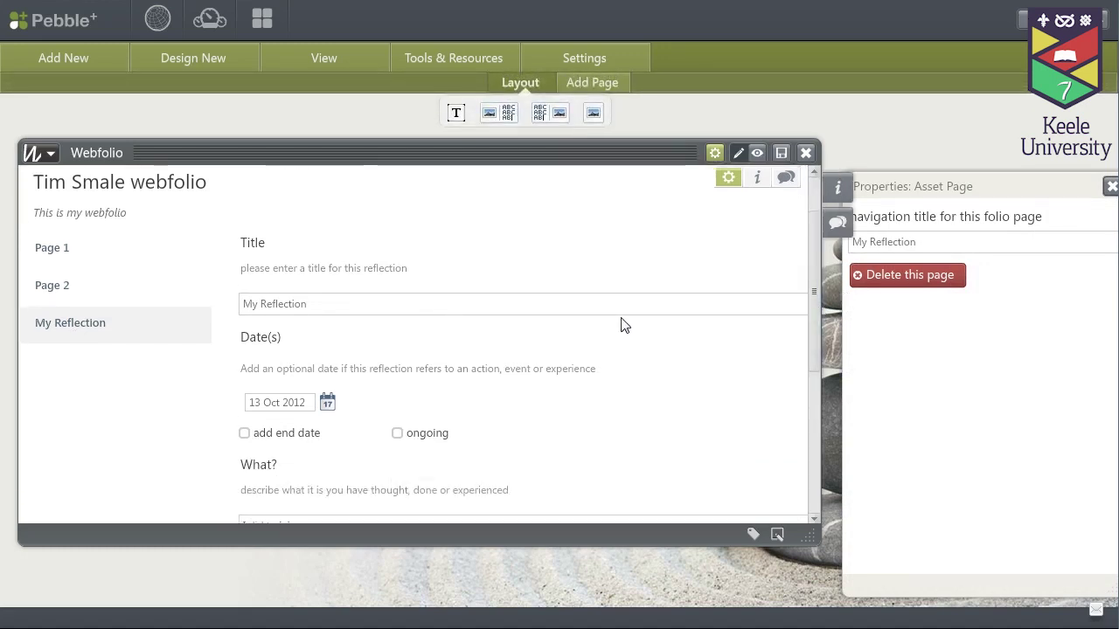
click(757, 155)
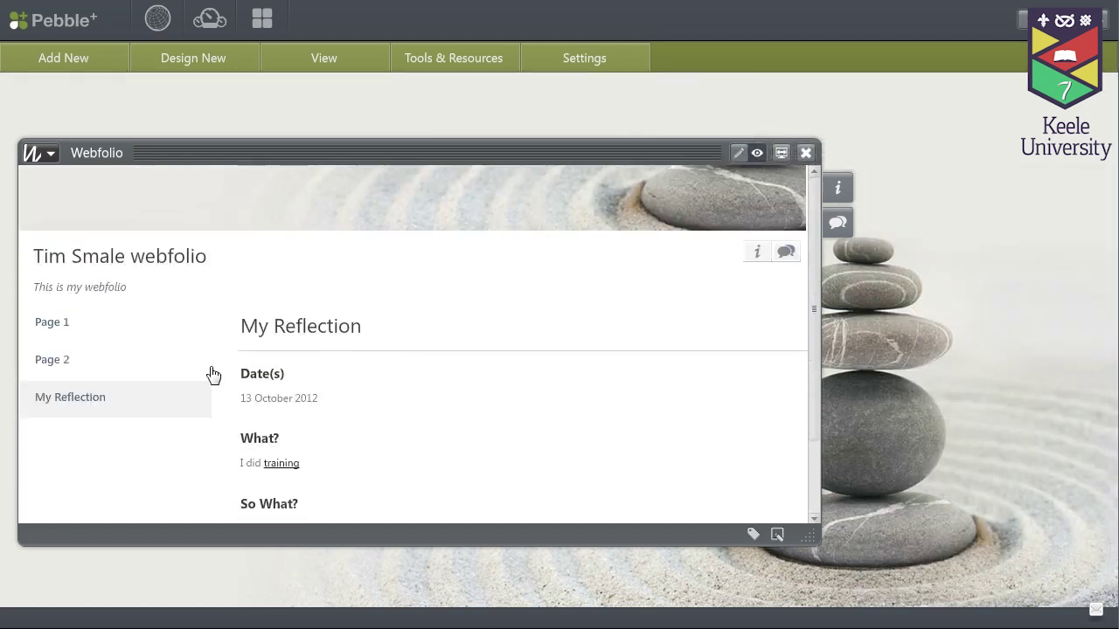
scroll(402, 338, down, 1)
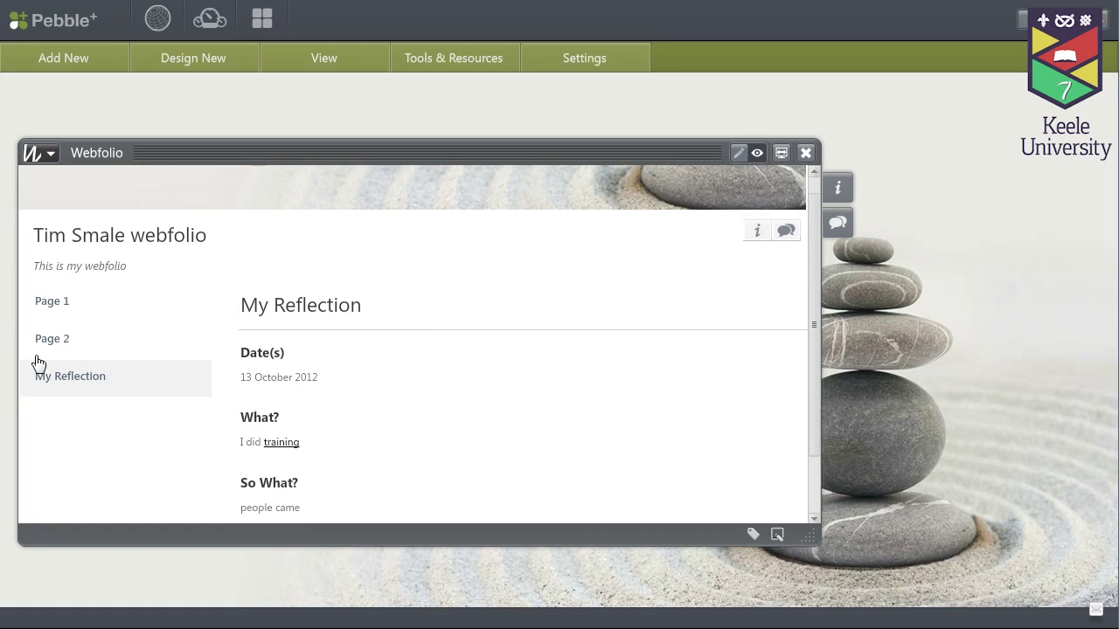
click(39, 351)
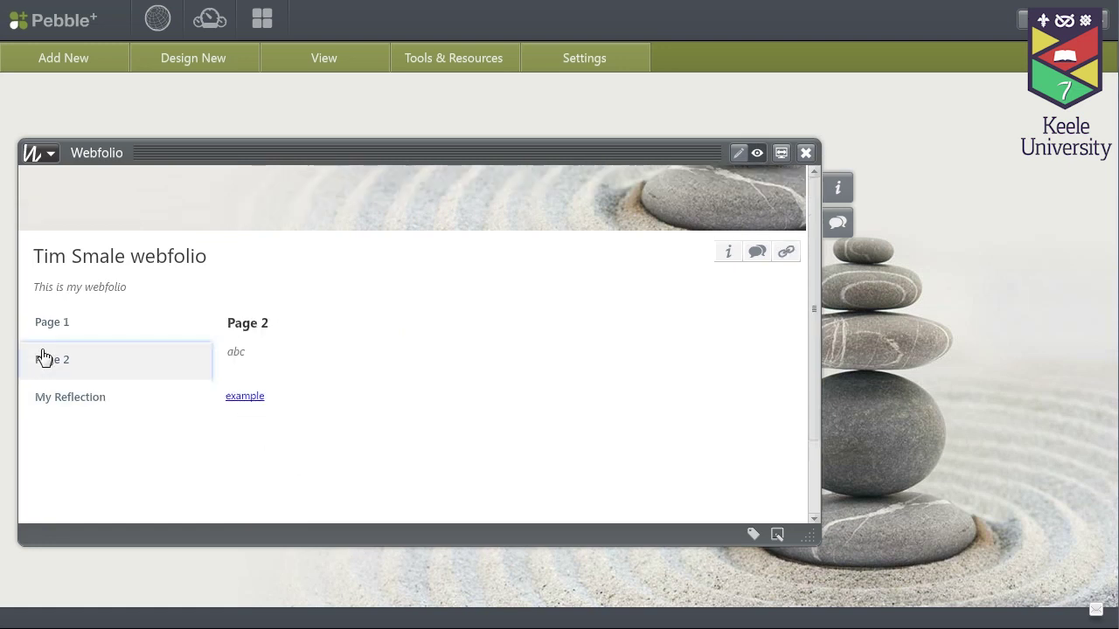
click(52, 403)
scroll(482, 367, down, 3)
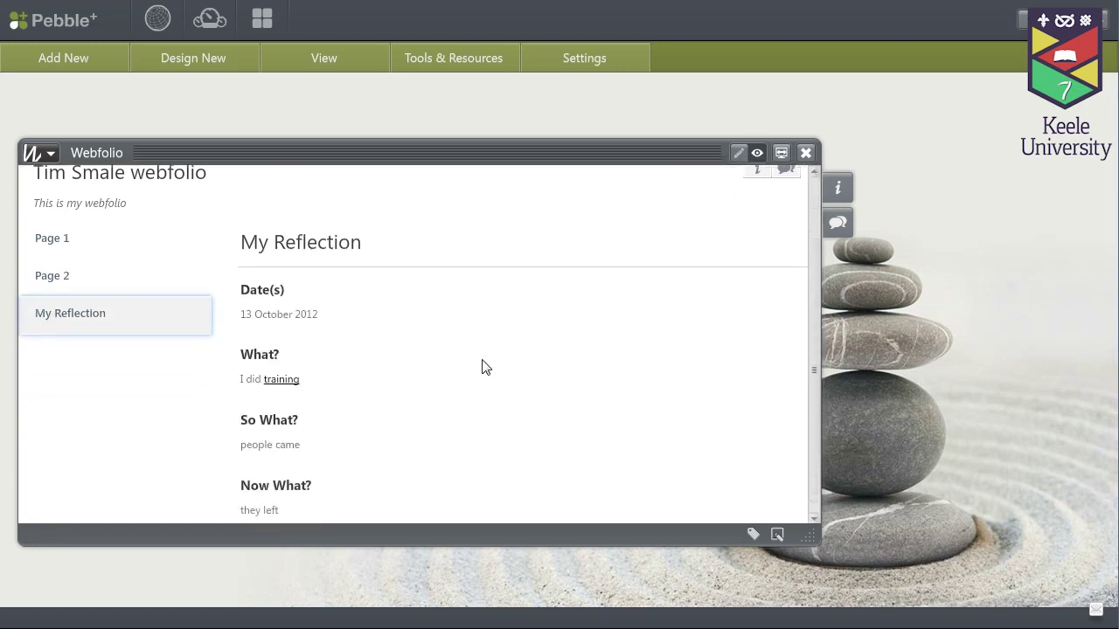
scroll(482, 367, down, 1)
scroll(482, 367, up, 4)
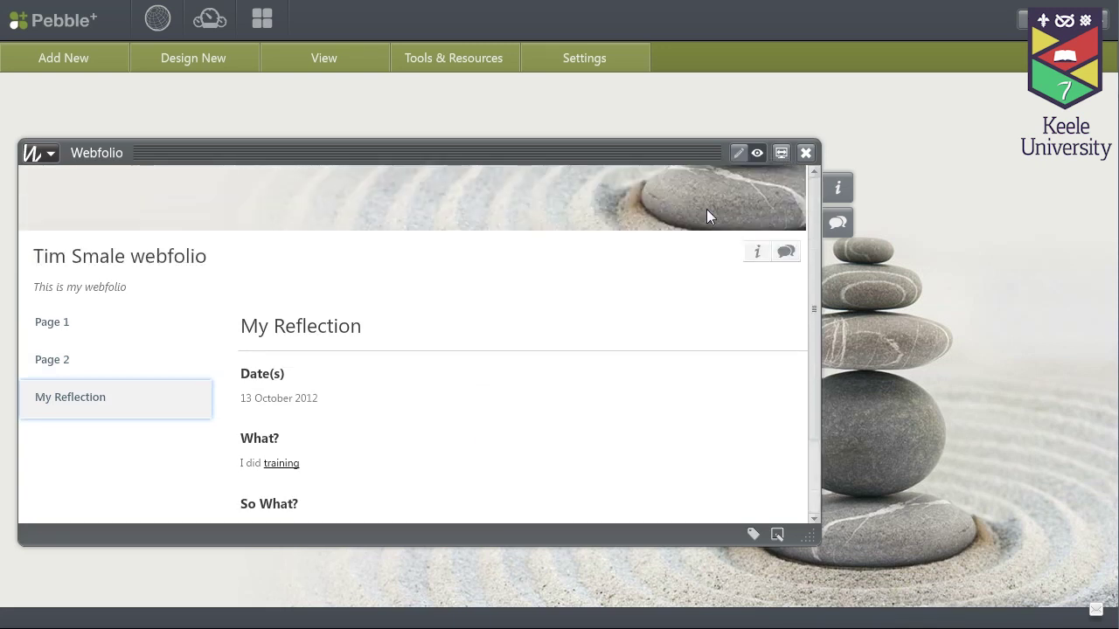
Save and close the webfolio, then reopen it from the Asset Store list
click(738, 154)
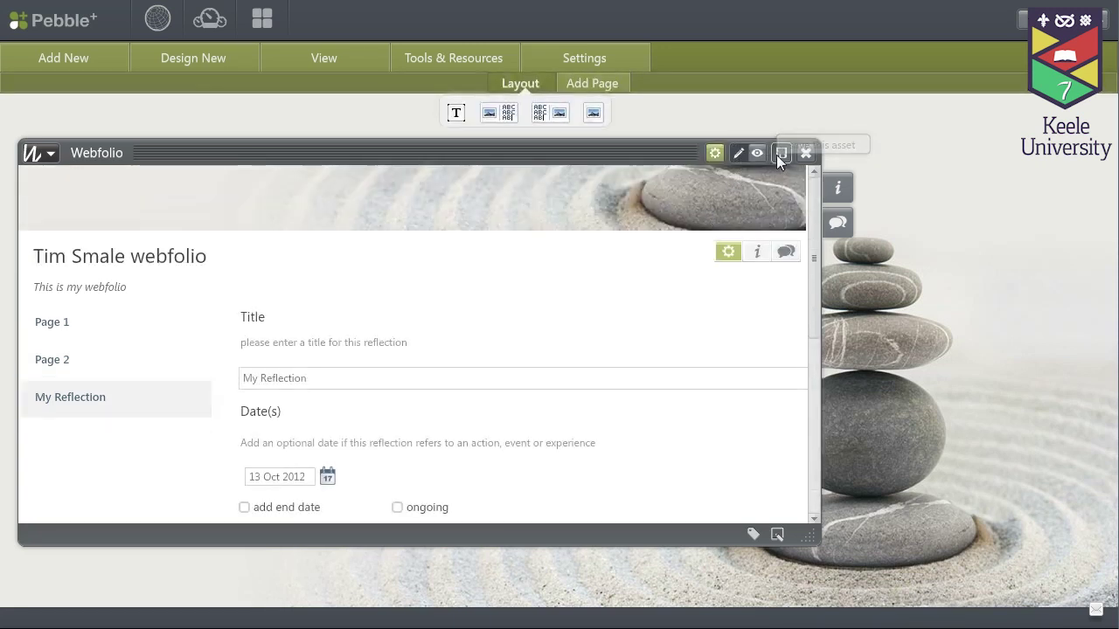
click(779, 154)
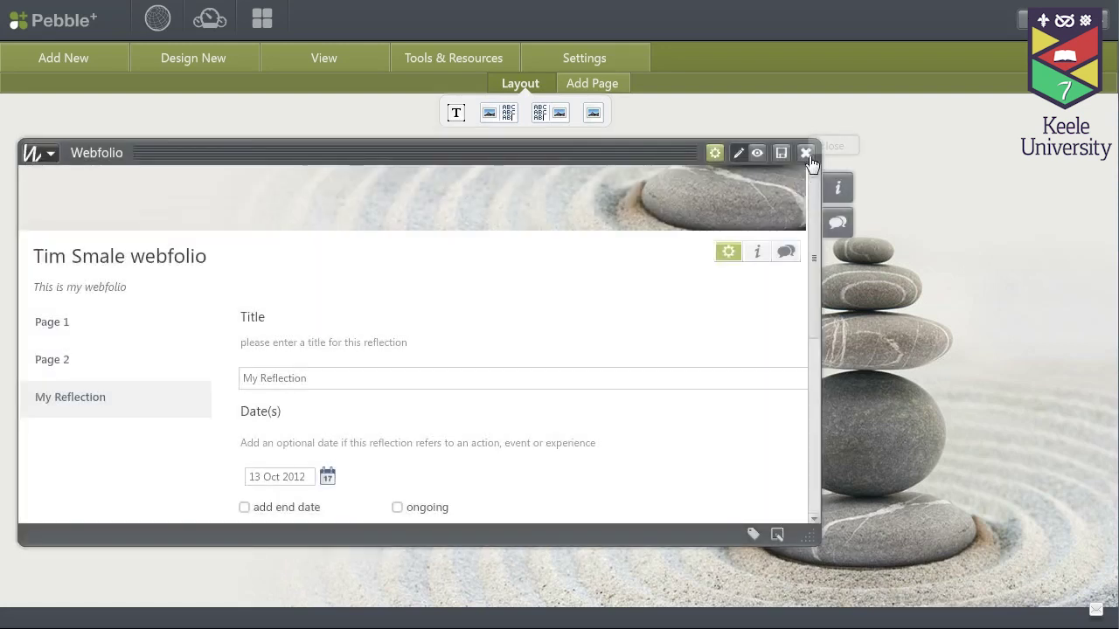
click(806, 154)
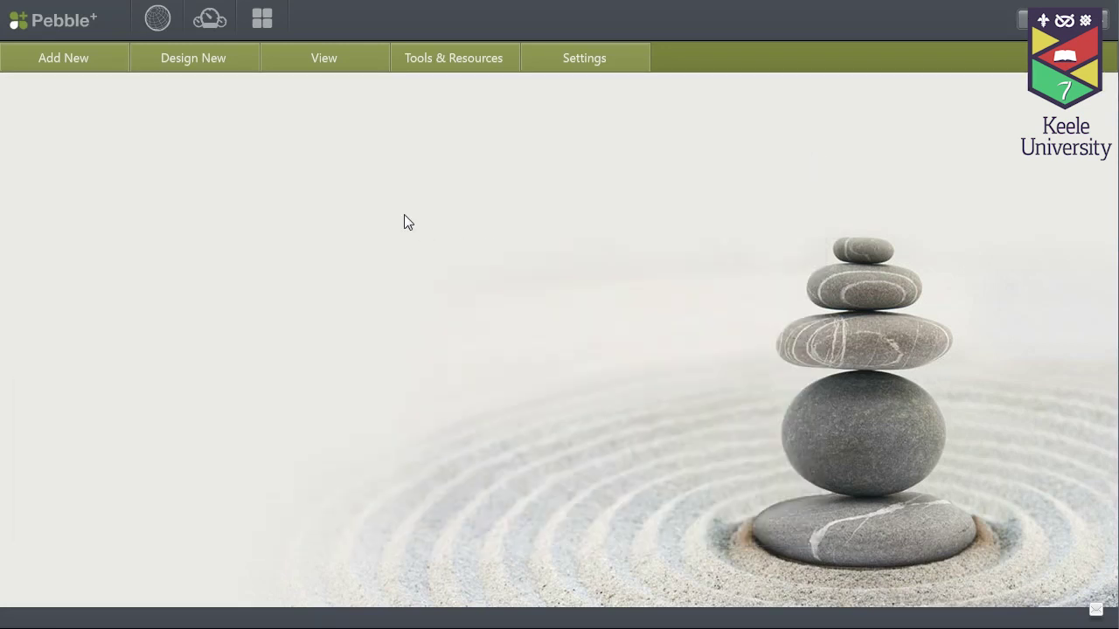
click(261, 22)
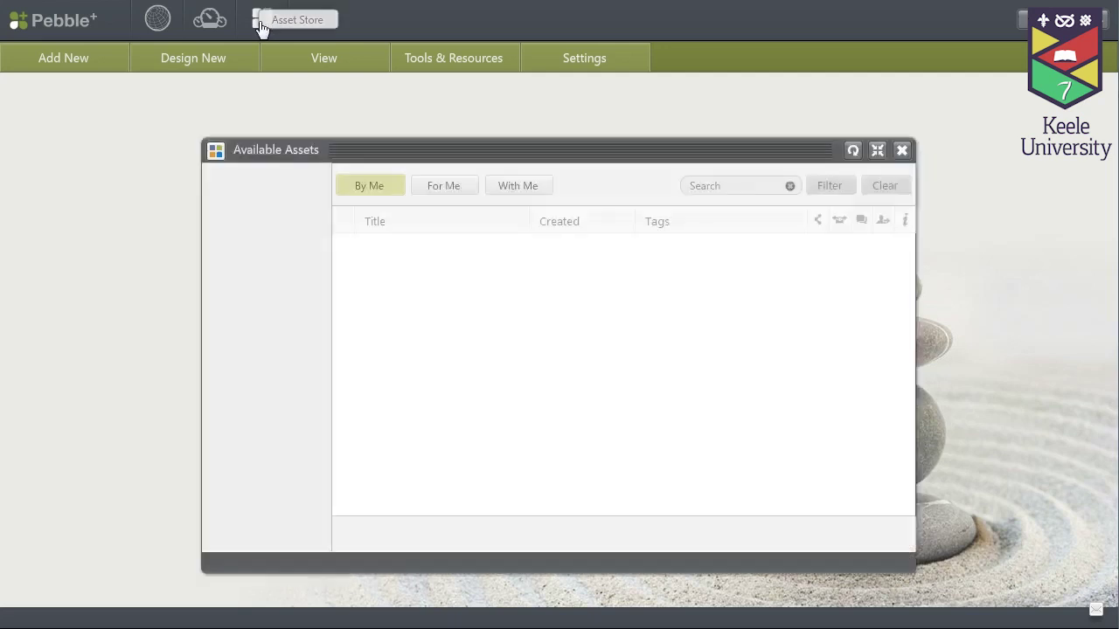
double_click(374, 252)
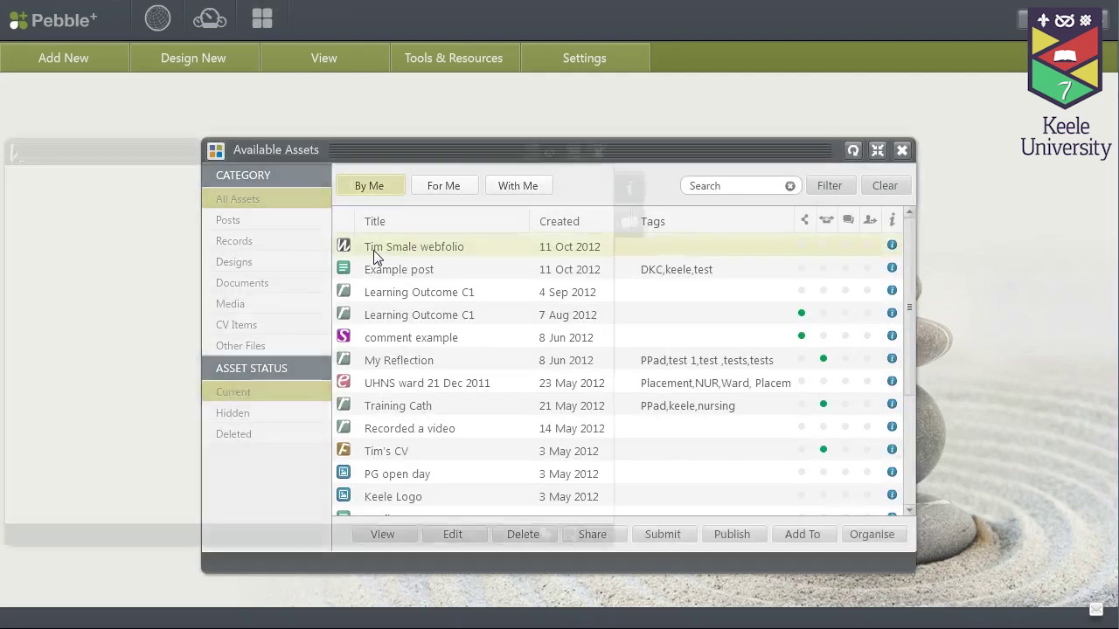